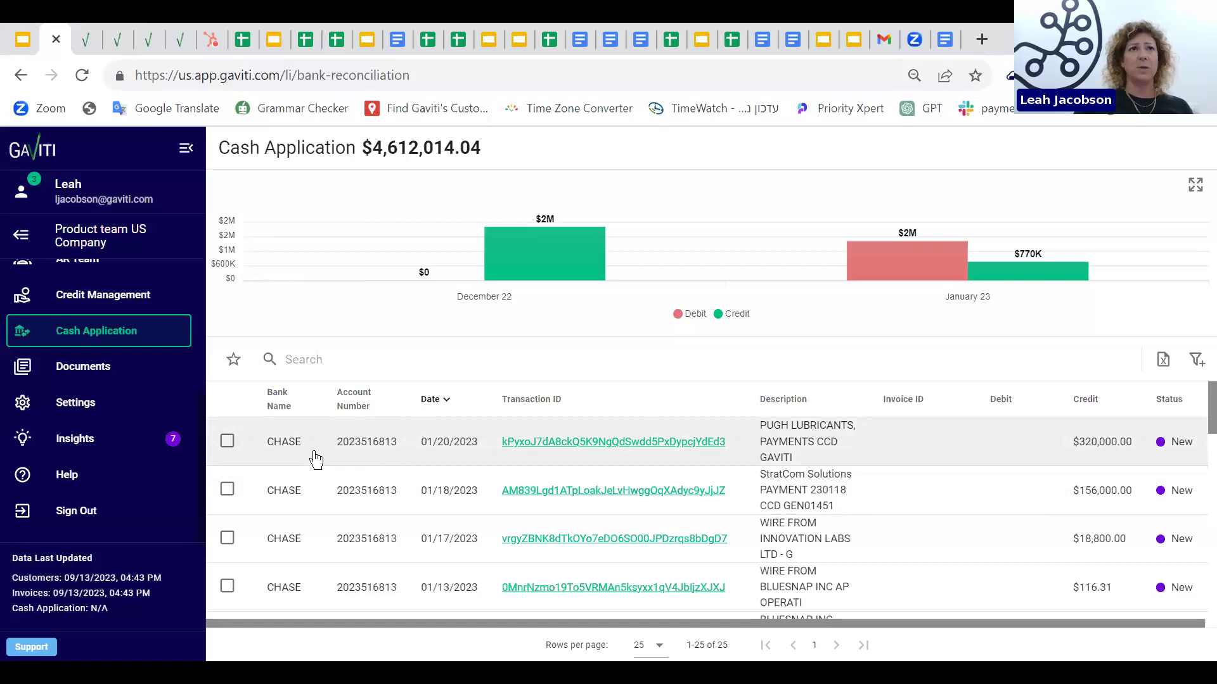
Step: Look through the bank transaction list and briefly view the details of the 01/08/2023 BLUESNAP transaction
scroll(311, 461, down, 1)
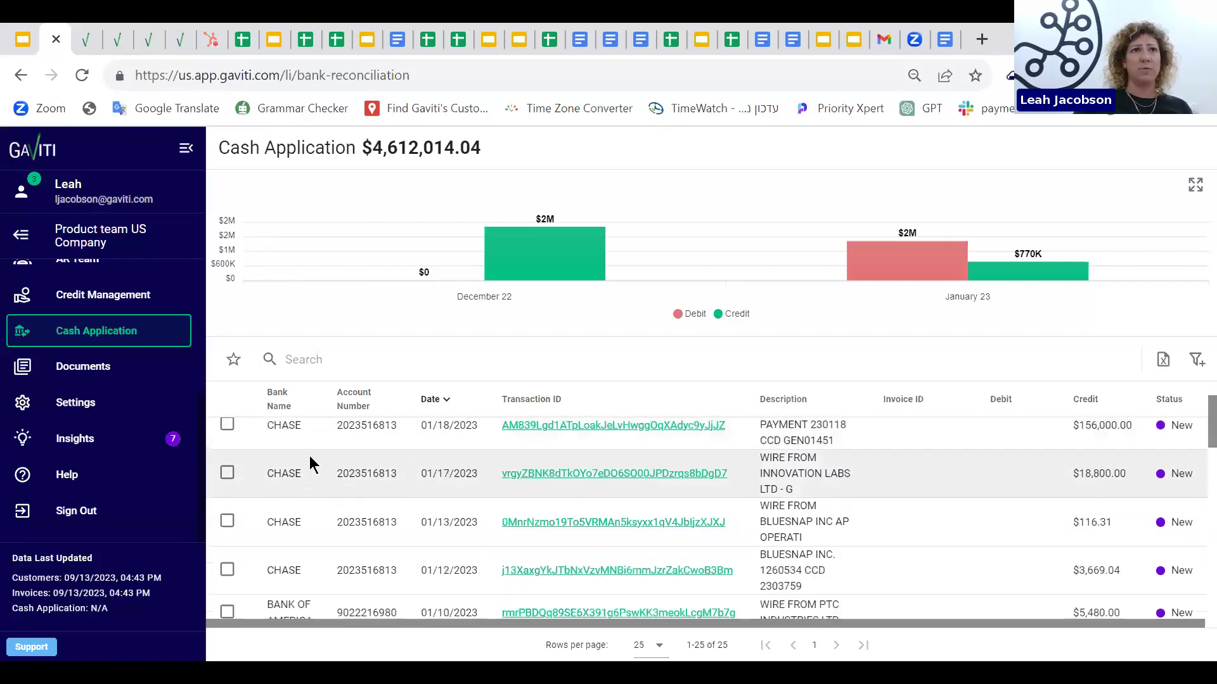
scroll(309, 455, down, 2)
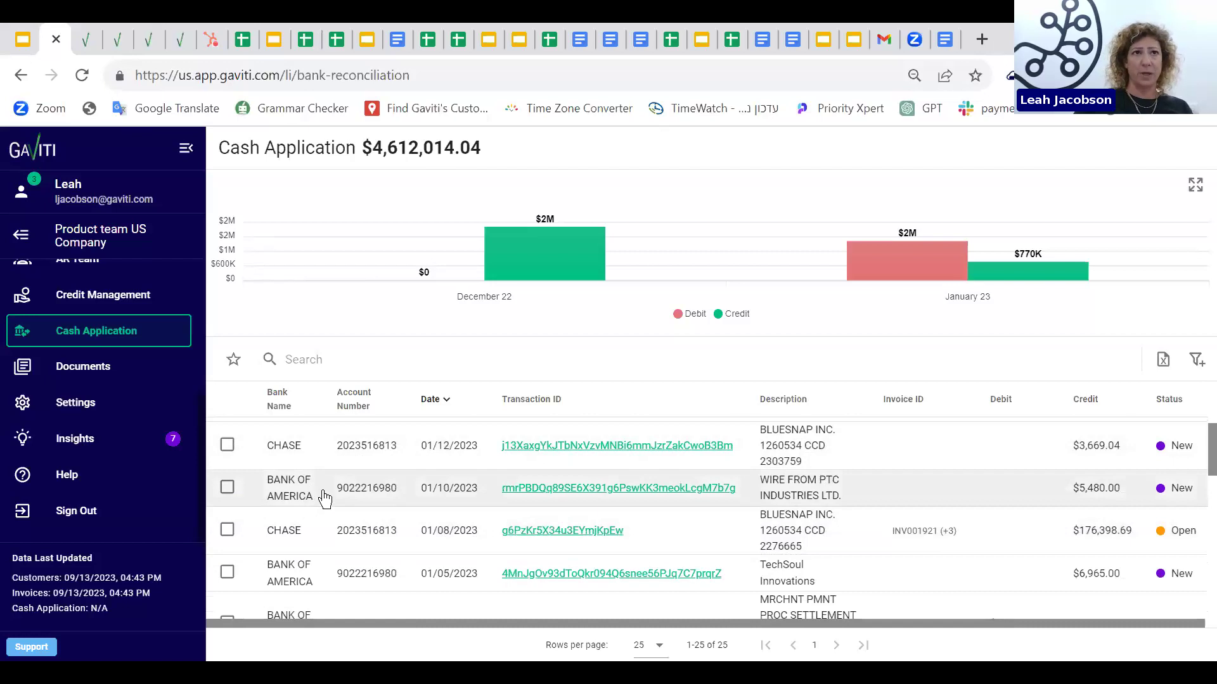
scroll(327, 491, up, 2)
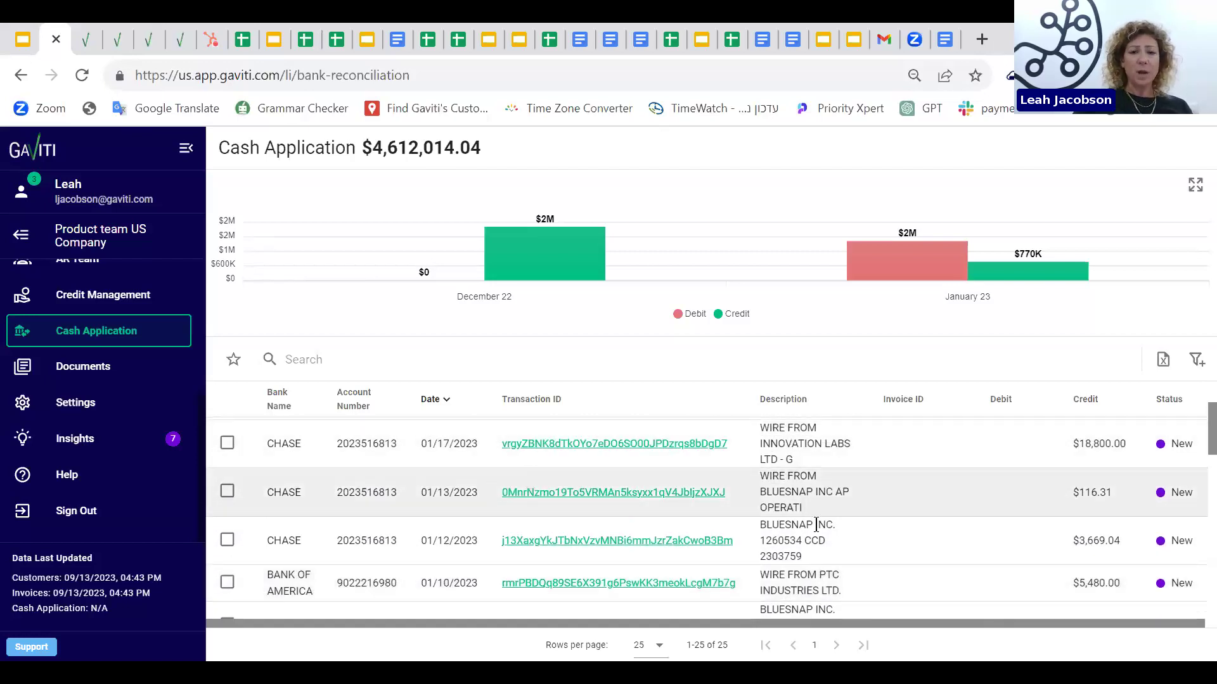
scroll(634, 475, up, 2)
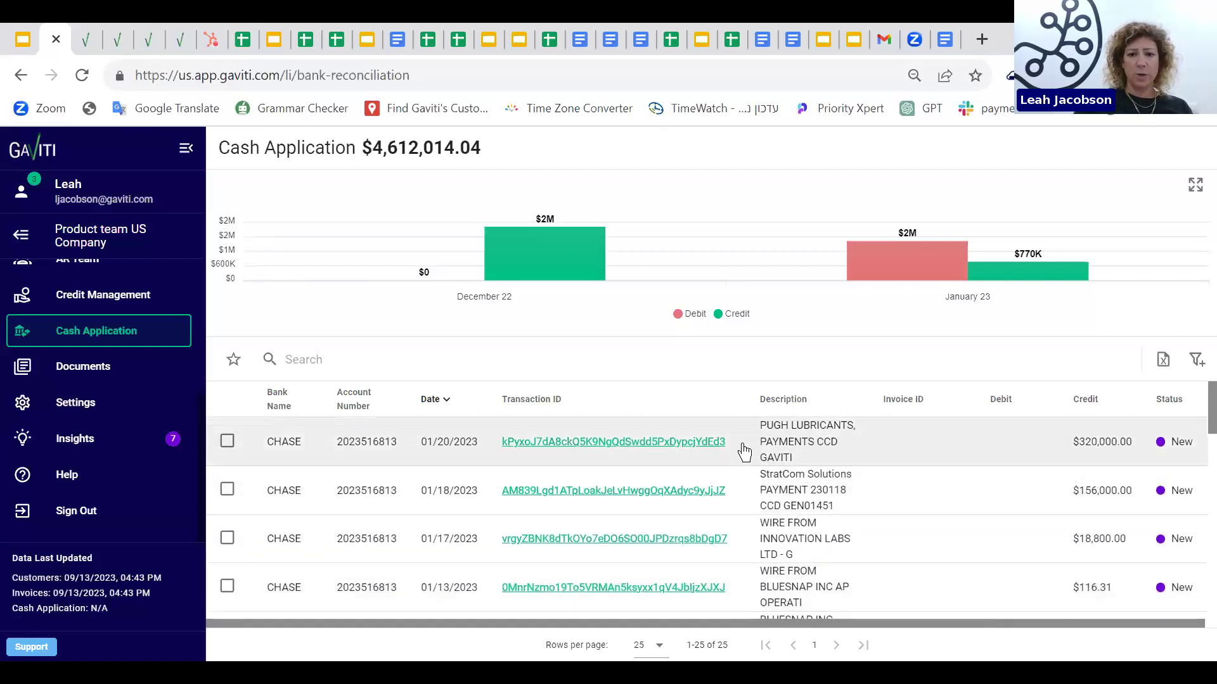
scroll(725, 463, down, 2)
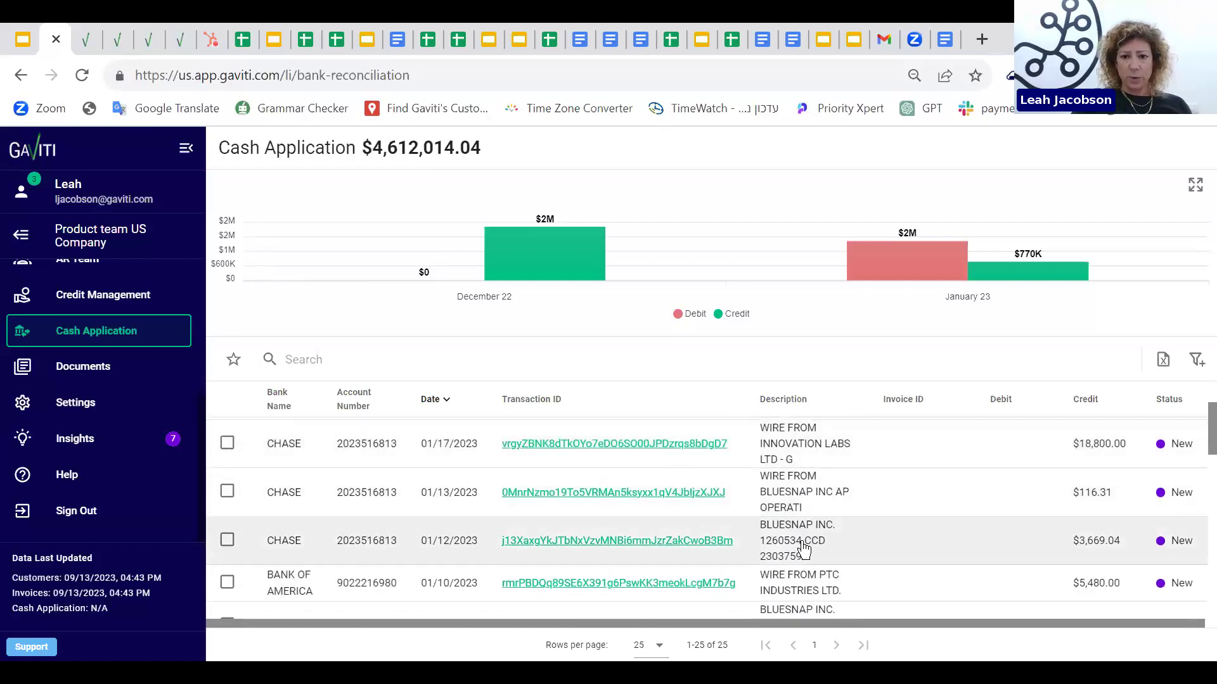
scroll(804, 550, down, 2)
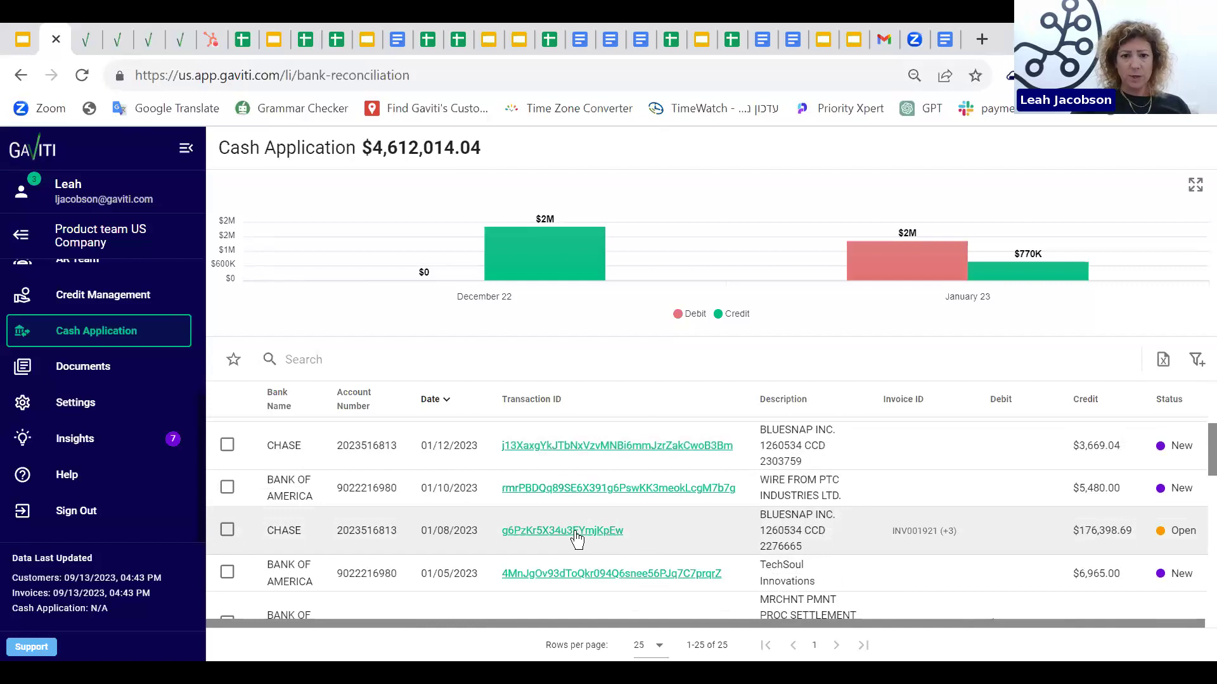
click(575, 534)
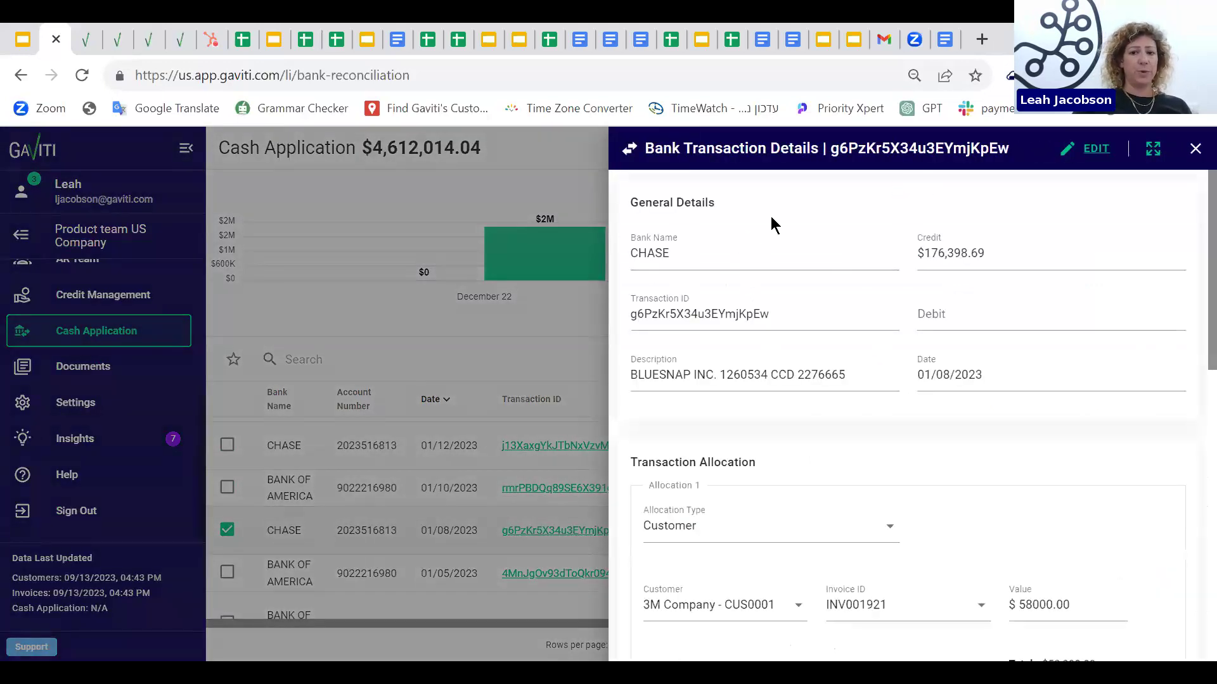
click(1195, 148)
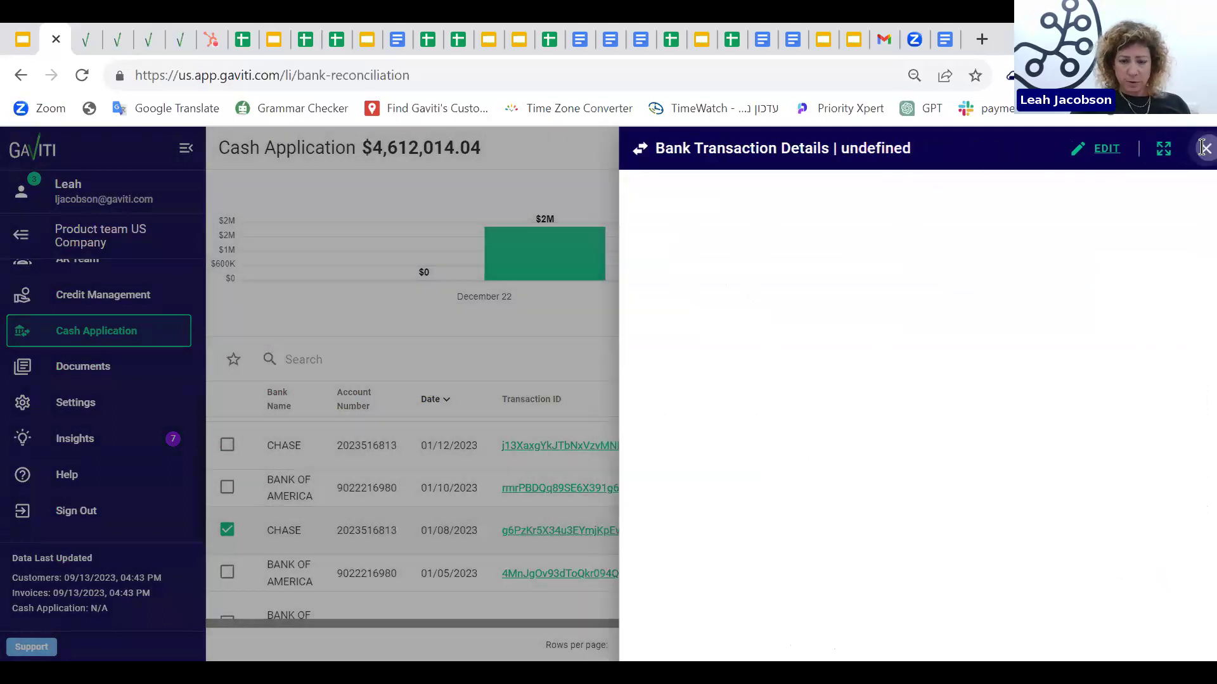
Step: Check the allocation and status in the details of the 01/12/2023 BLUESNAP transaction, and close them
scroll(826, 532, up, 3)
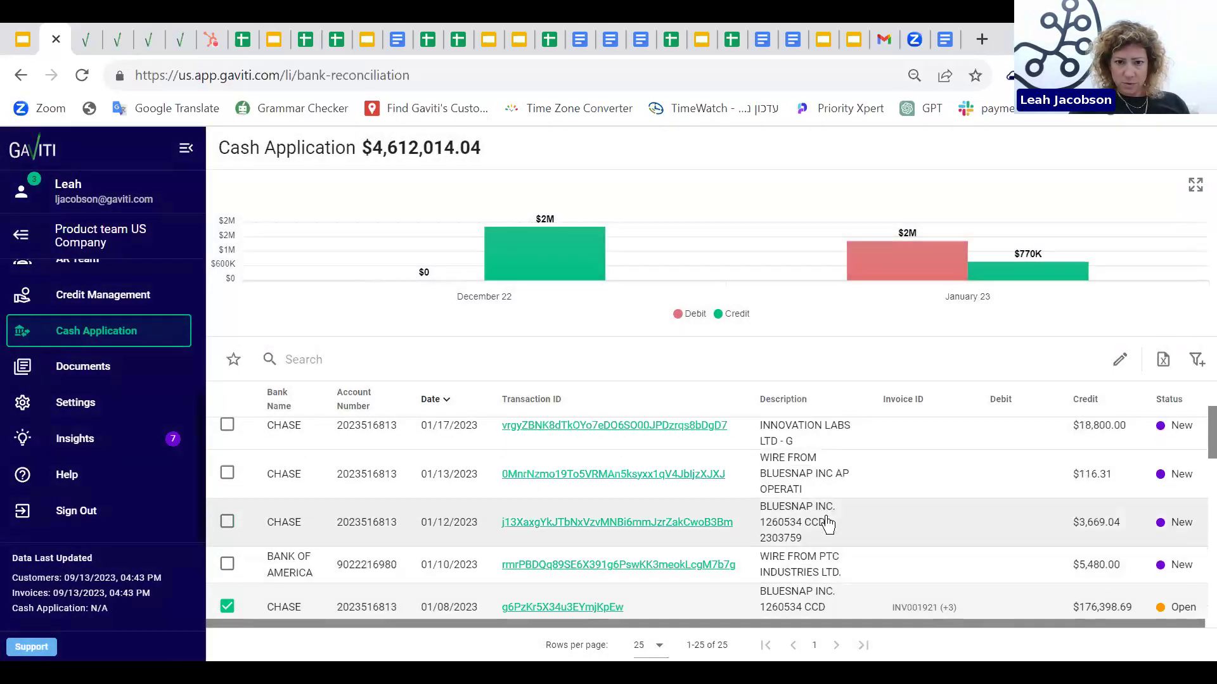
scroll(835, 526, down, 3)
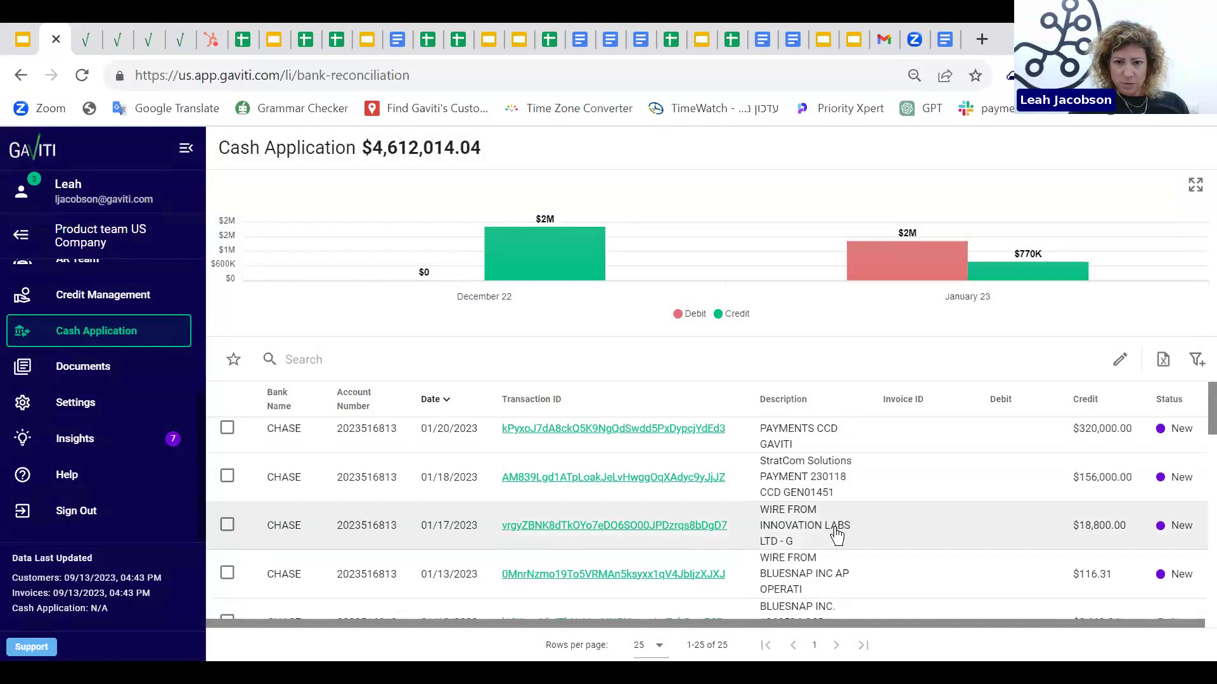
click(681, 542)
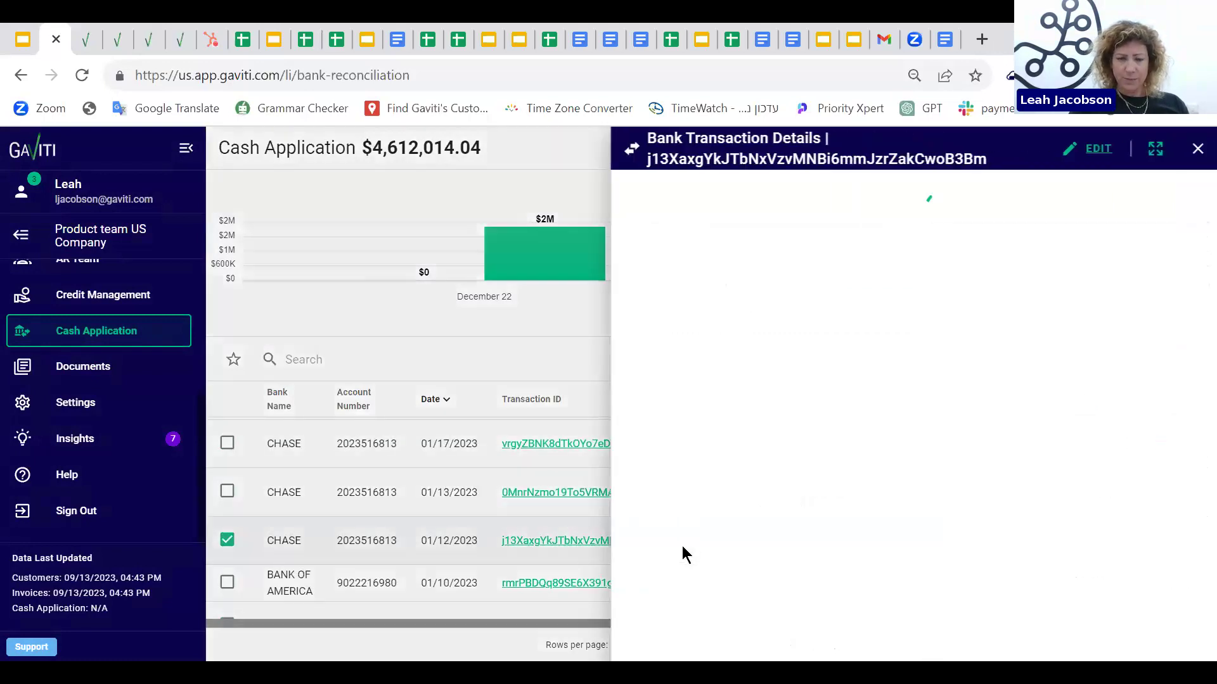
scroll(1029, 292, down, 1)
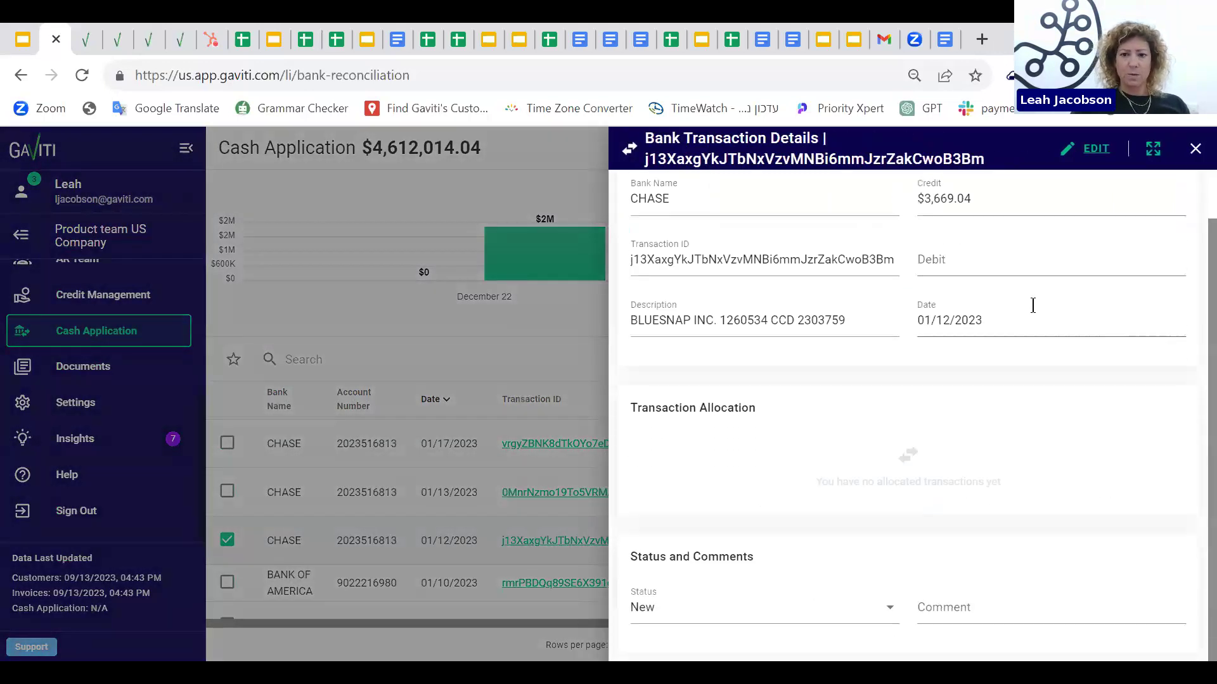
click(1195, 152)
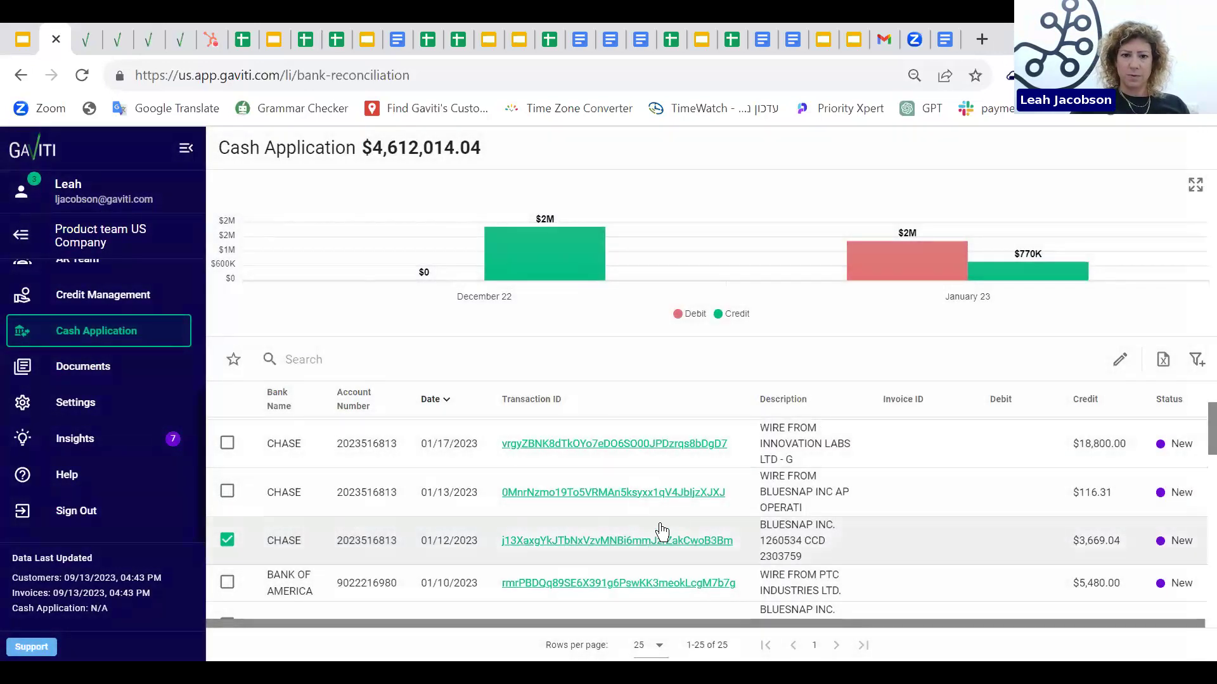
Step: Review every customer and invoice allocation in the details of the 01/08/2023 BLUESNAP transaction, and close them
scroll(678, 558, down, 2)
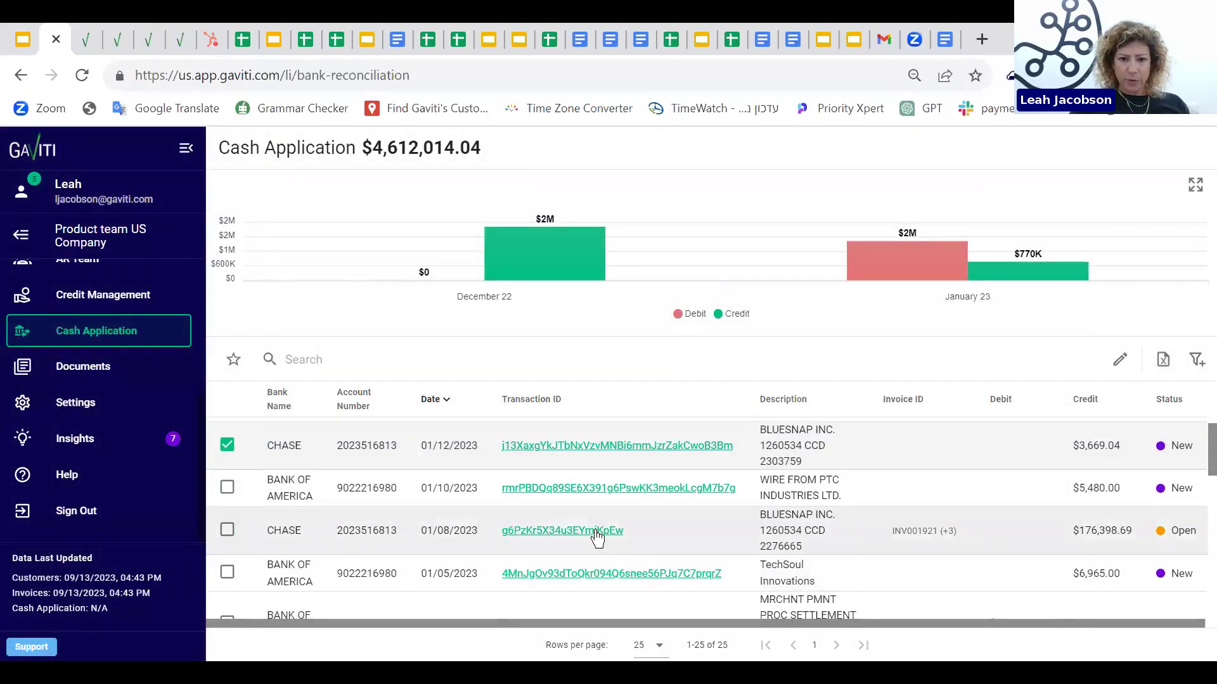
click(597, 536)
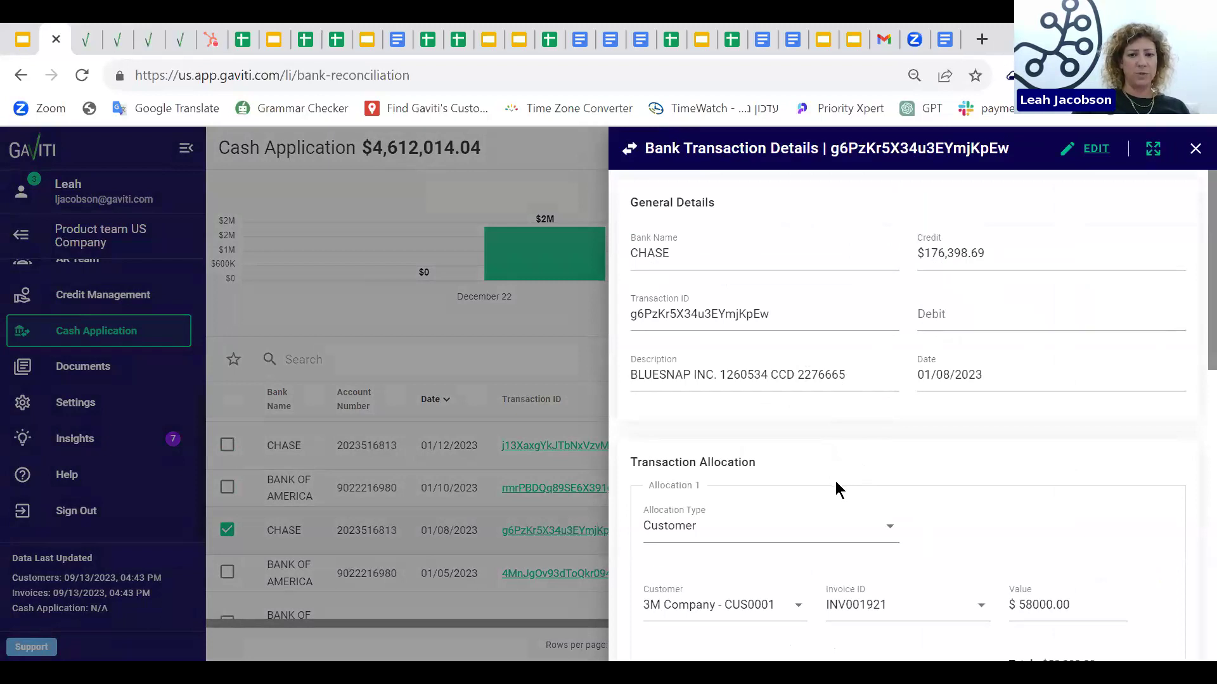
scroll(835, 481, down, 3)
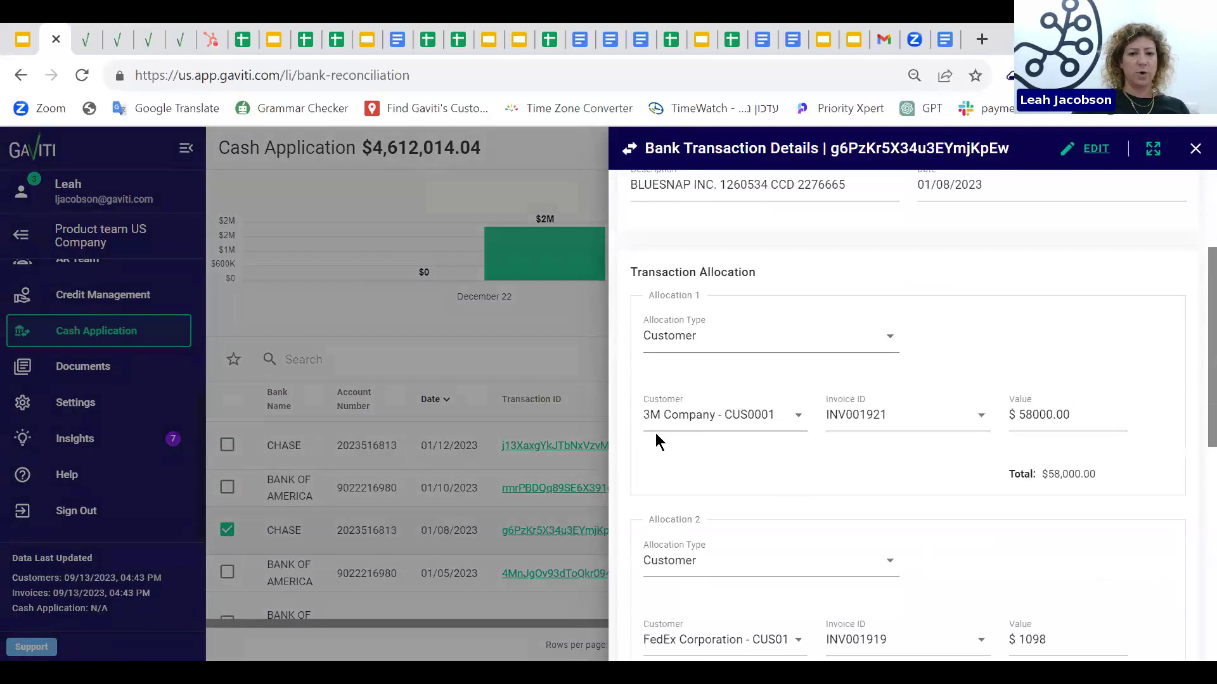
scroll(760, 465, down, 2)
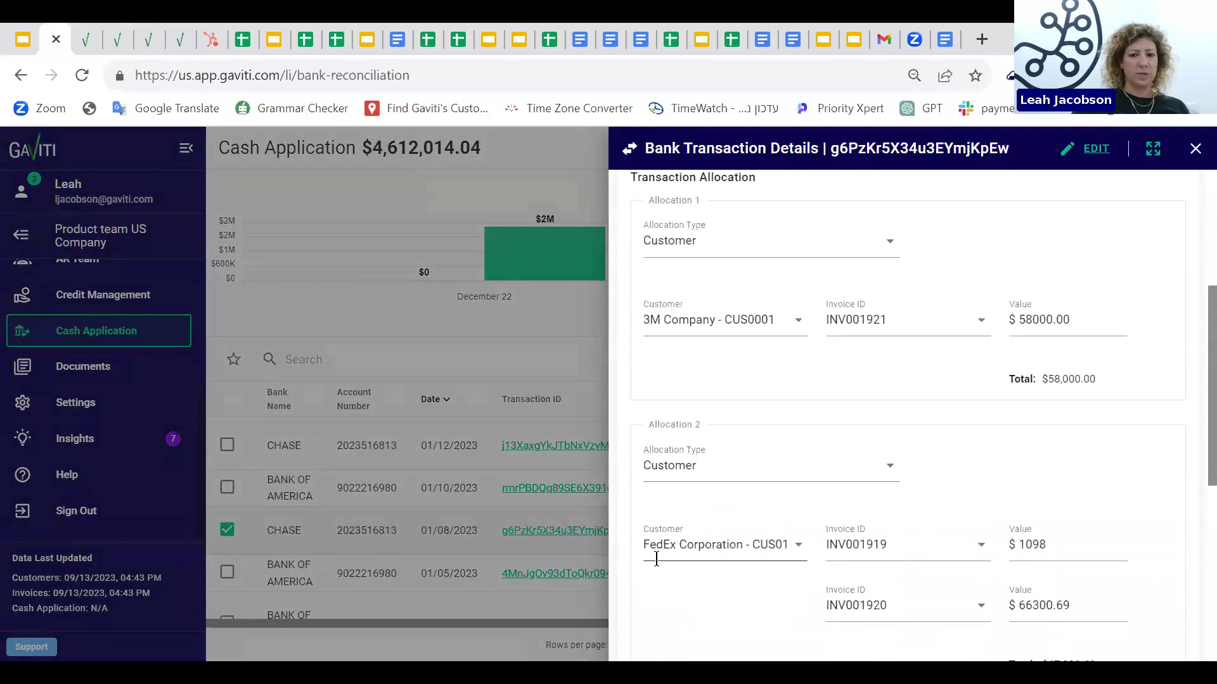
scroll(794, 586, down, 3)
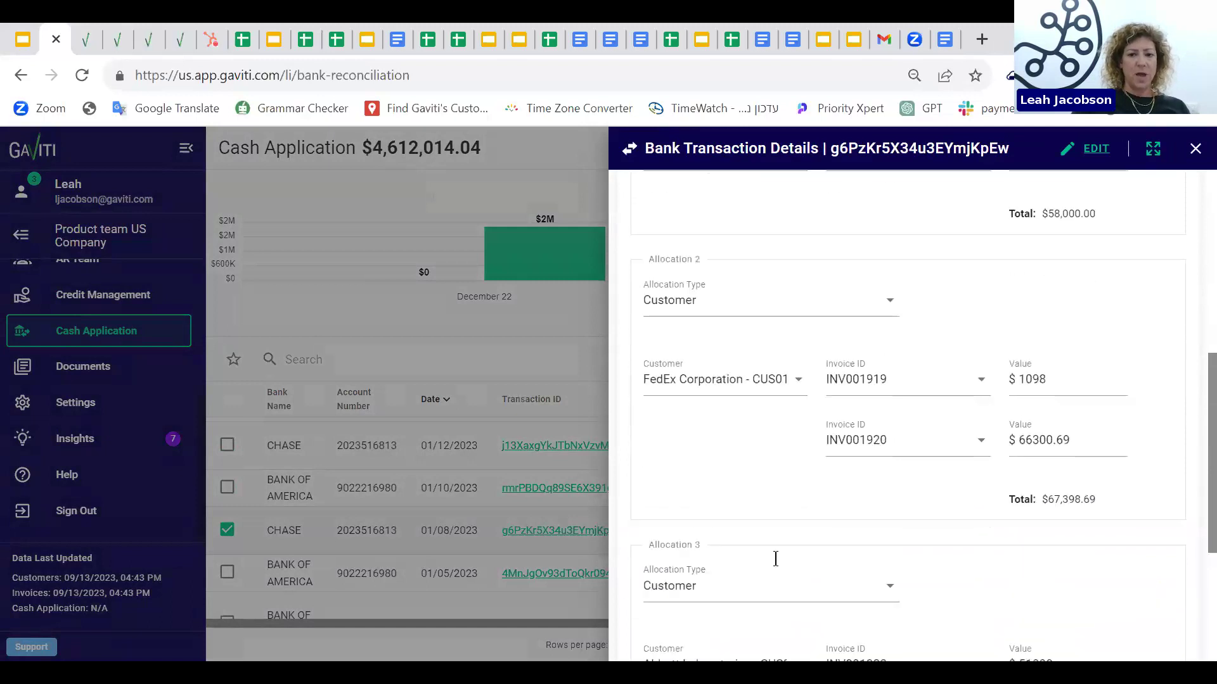
scroll(776, 558, down, 2)
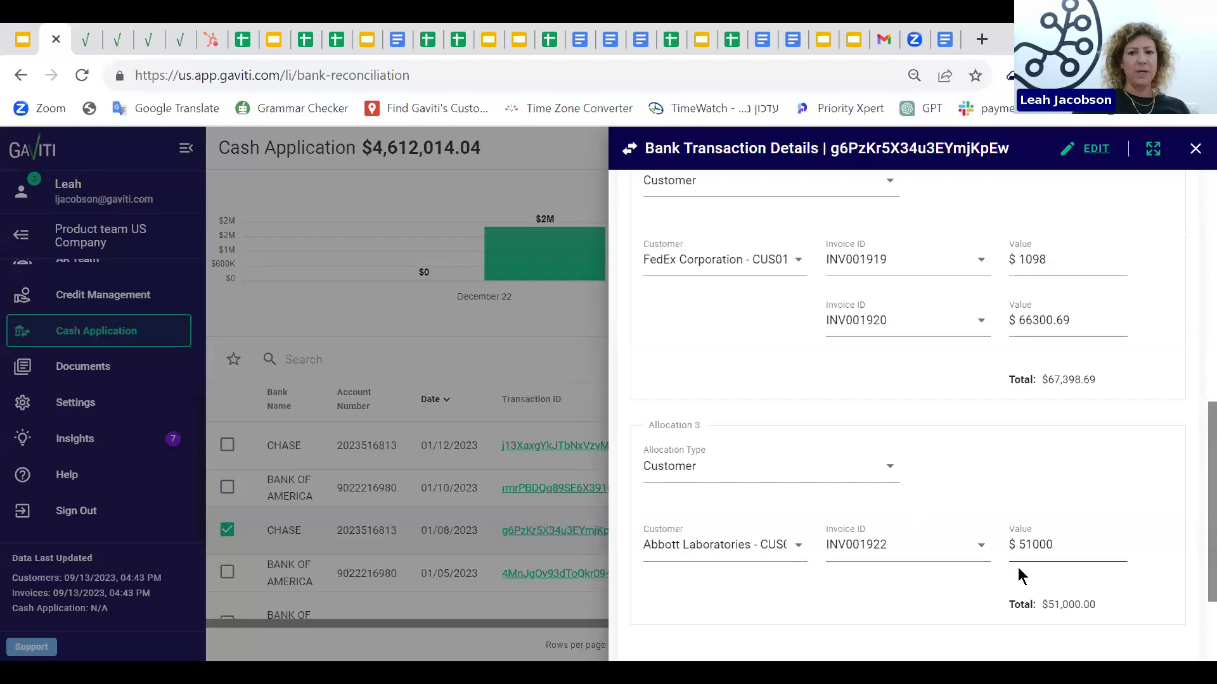
scroll(1077, 507, up, 10)
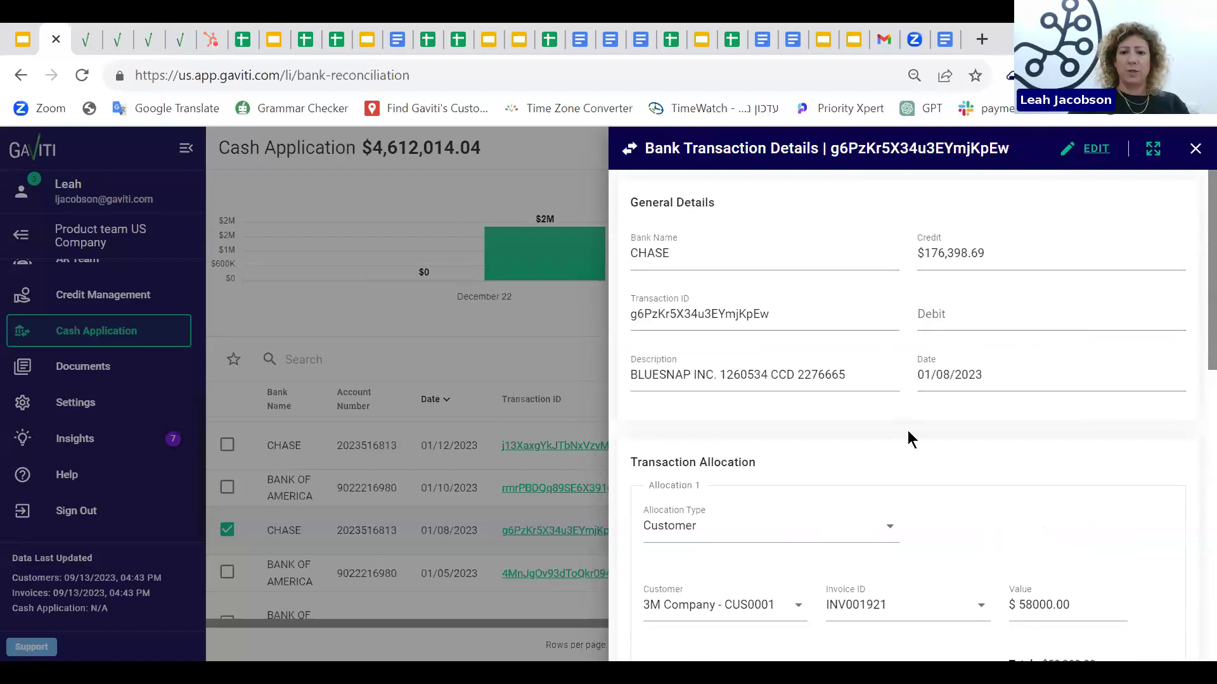
click(1194, 150)
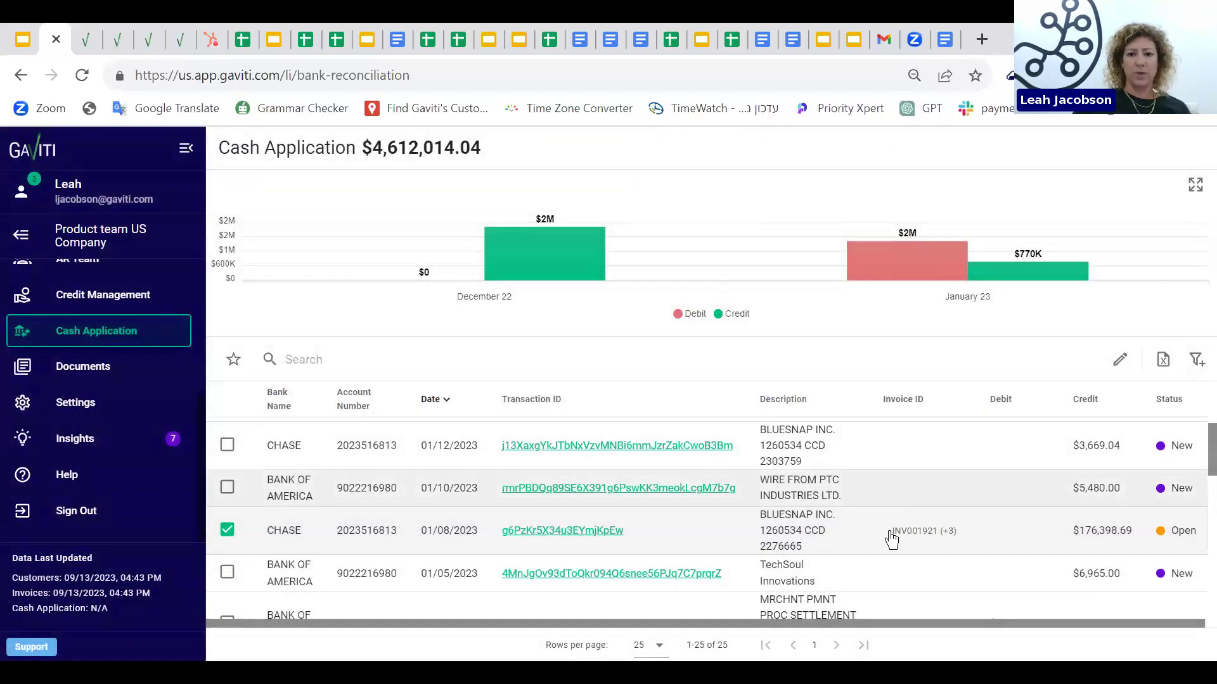
mouse_move(903, 533)
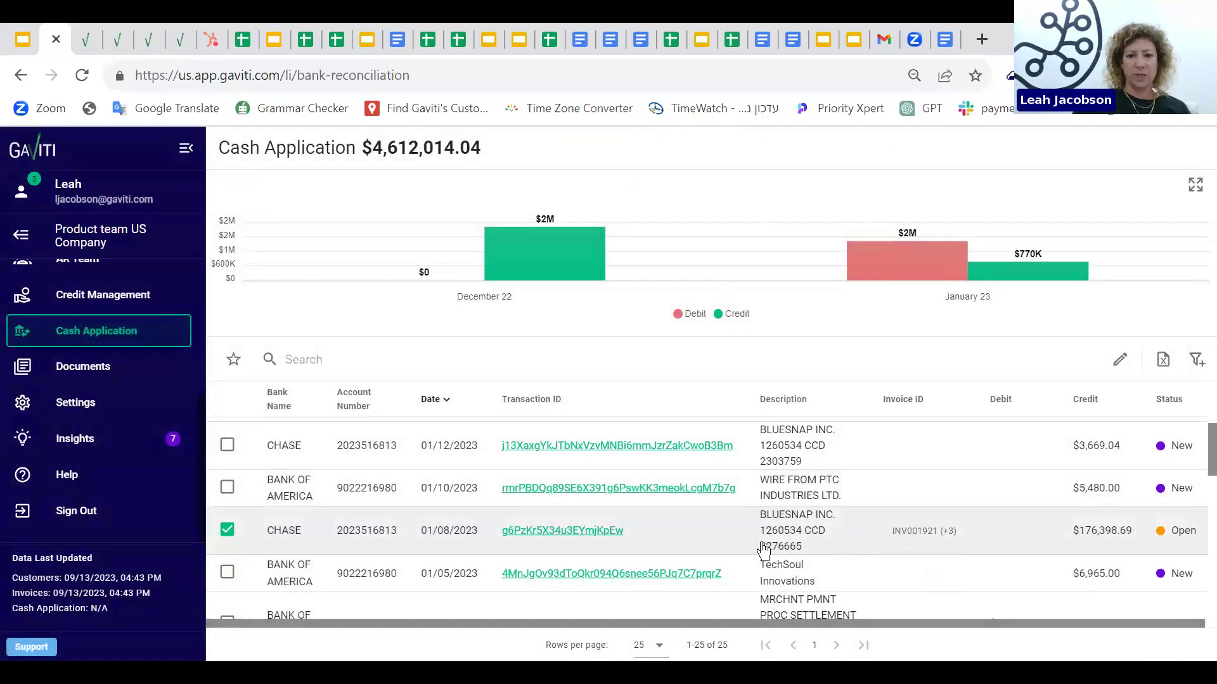
Step: Accept the suggested allocation of the 01/05/2023 TechSoul Innovations transaction to invoice INV001918 and save it
scroll(690, 539, down, 1)
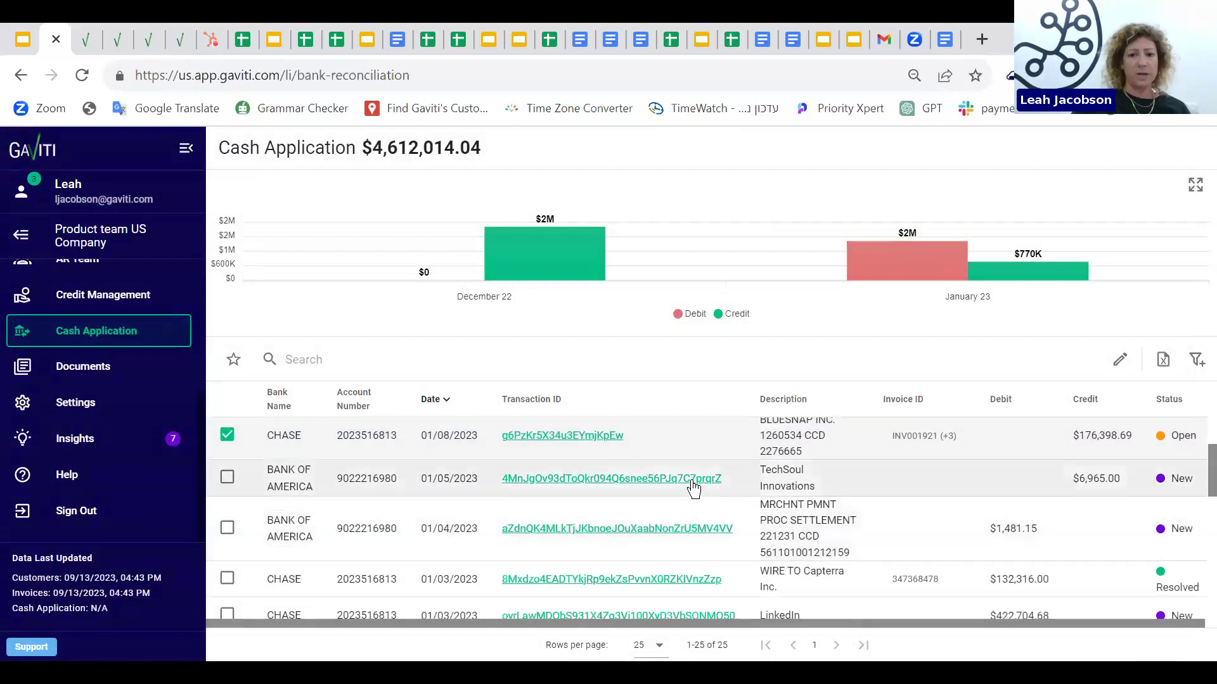
click(693, 482)
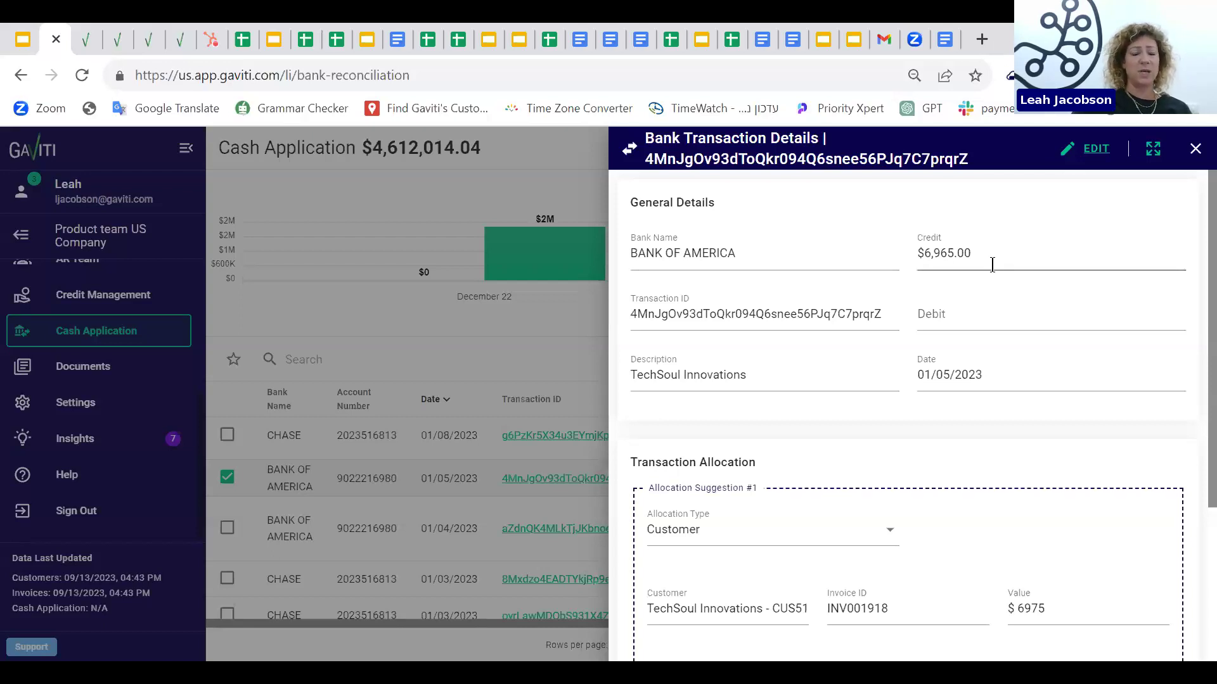
scroll(758, 497, down, 3)
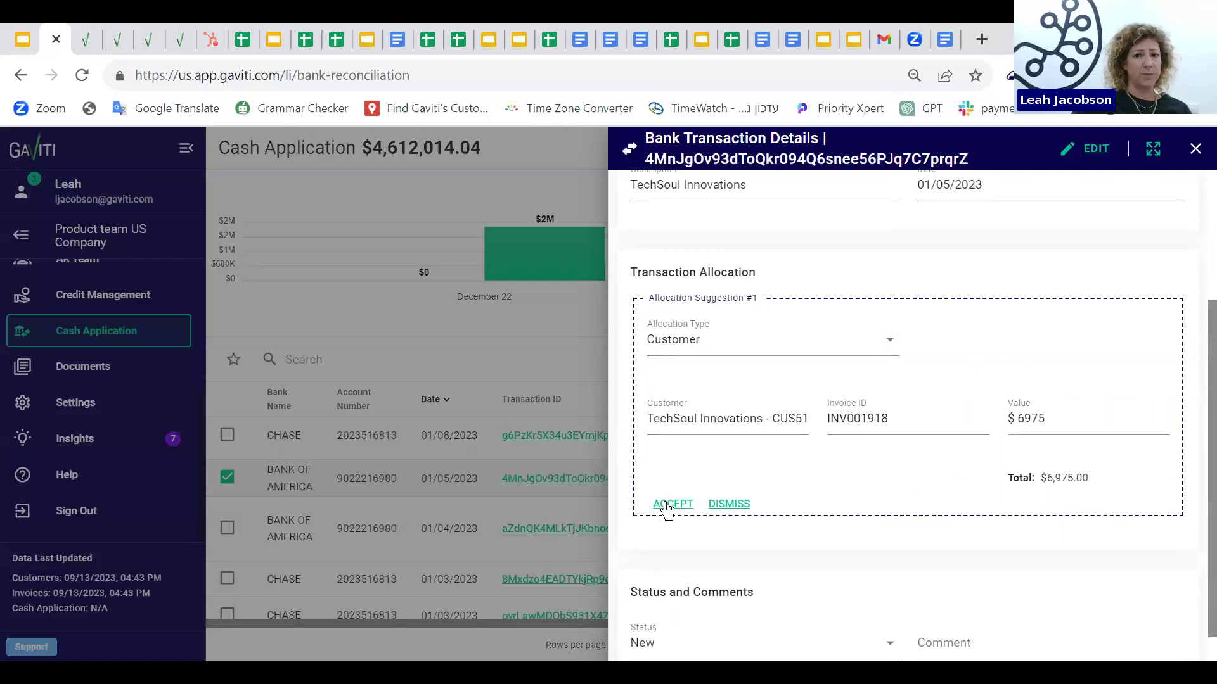
scroll(863, 459, down, 1)
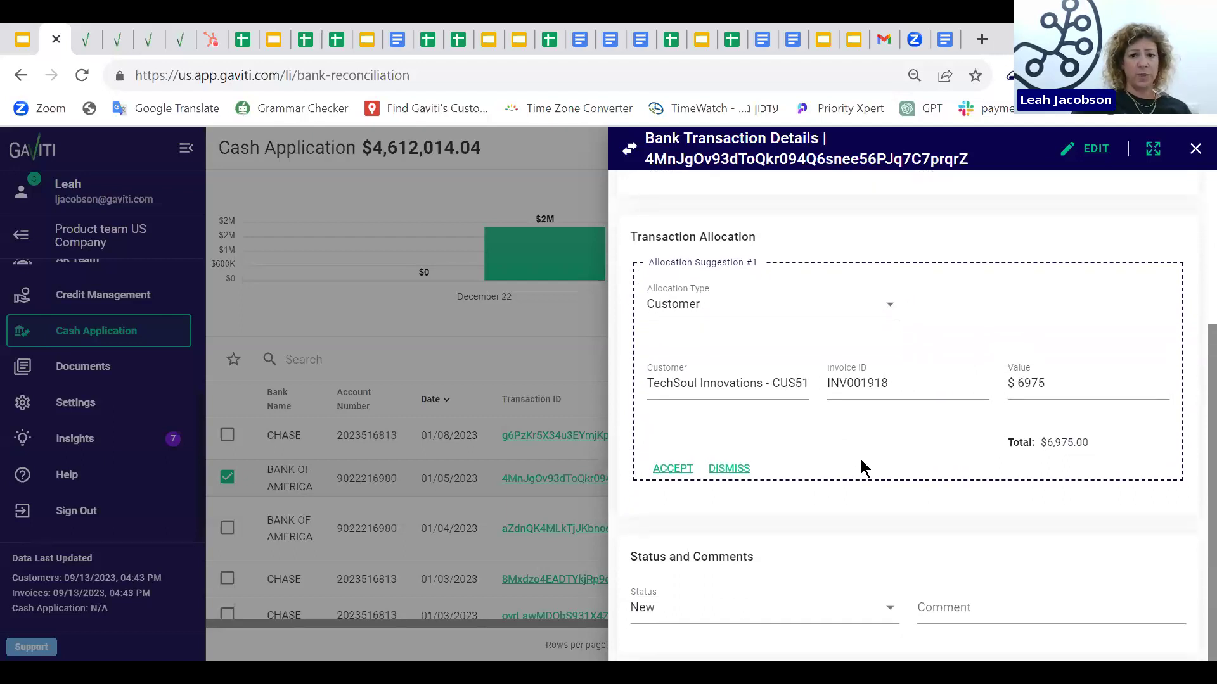
scroll(901, 454, up, 3)
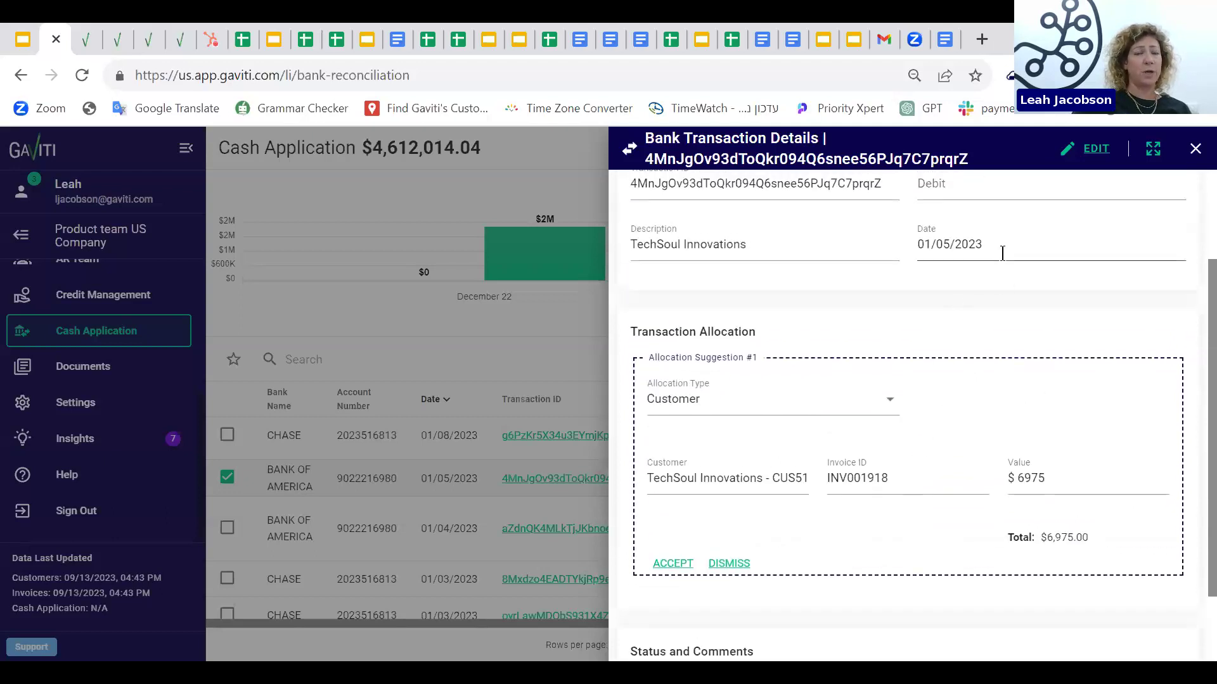
scroll(1006, 299, up, 3)
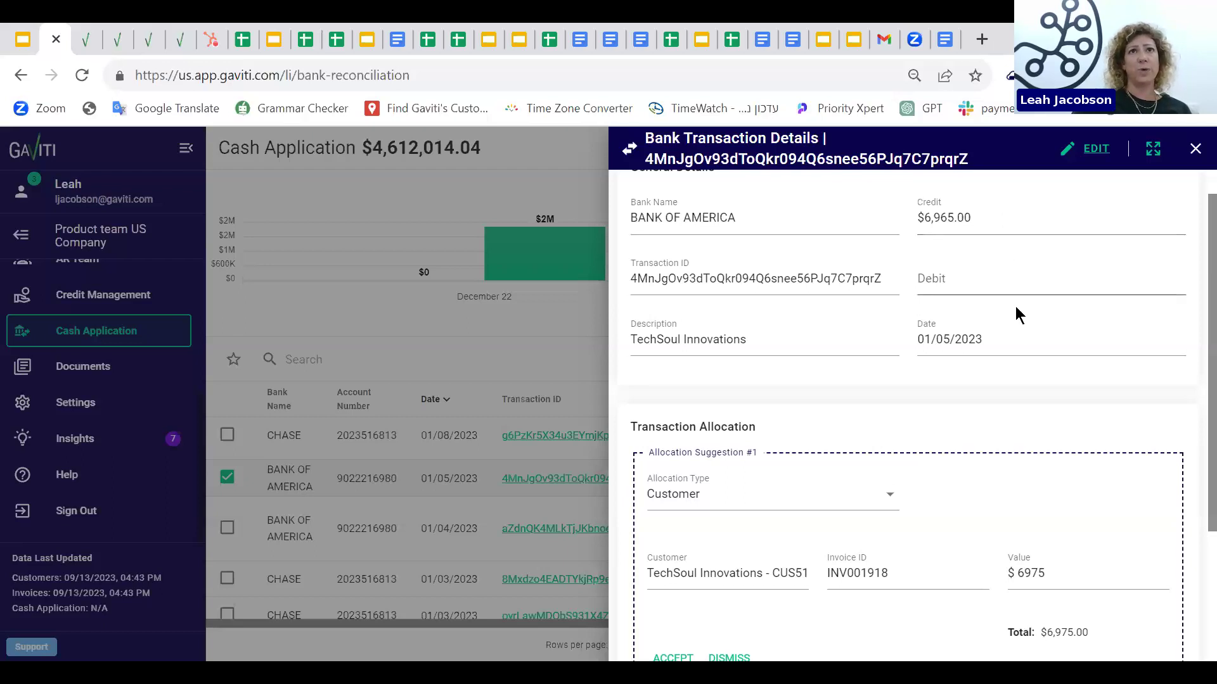
scroll(814, 464, down, 2)
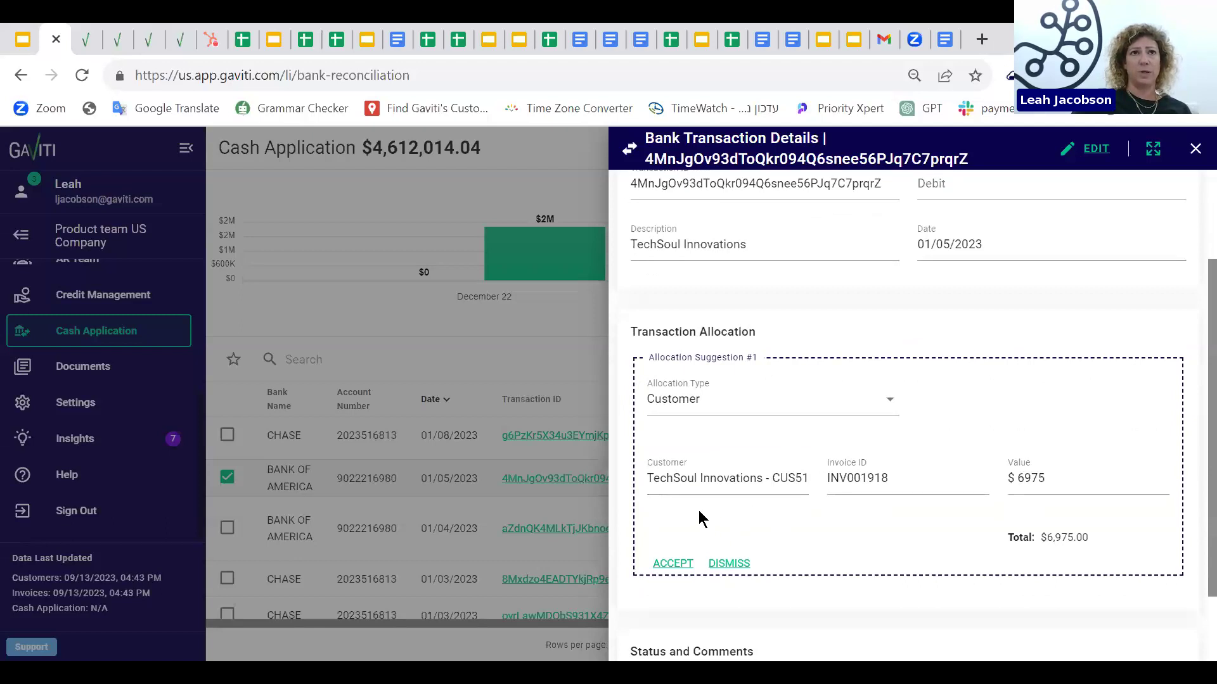
click(683, 562)
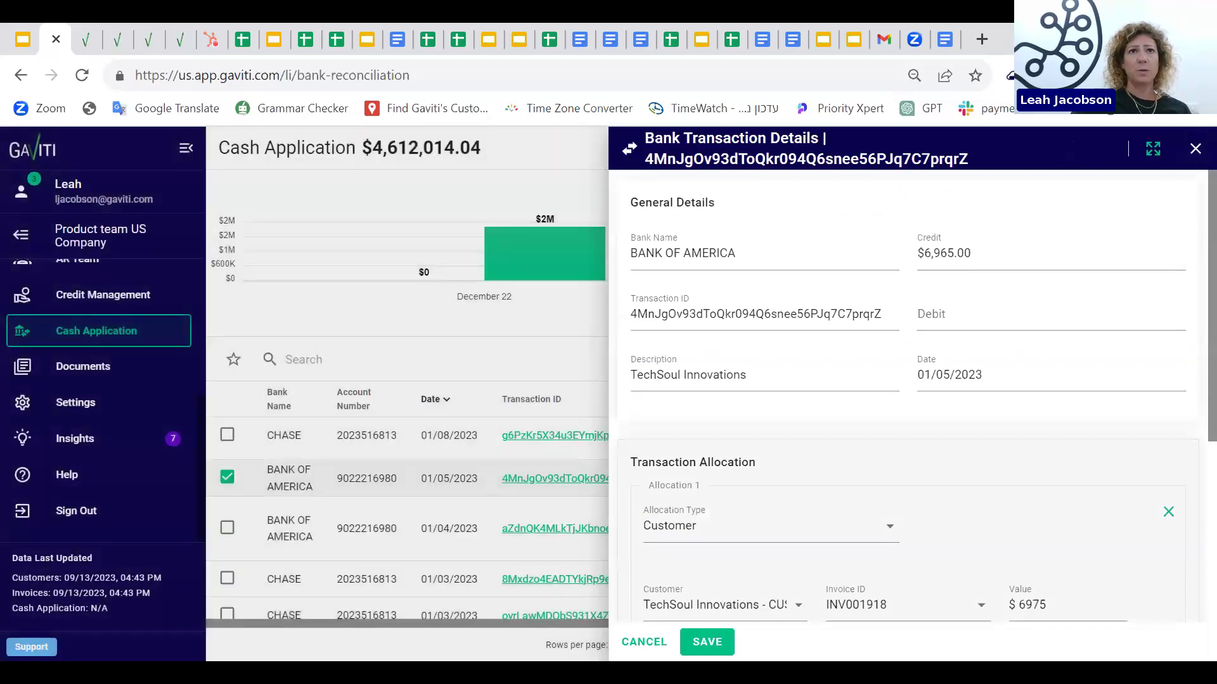
click(706, 642)
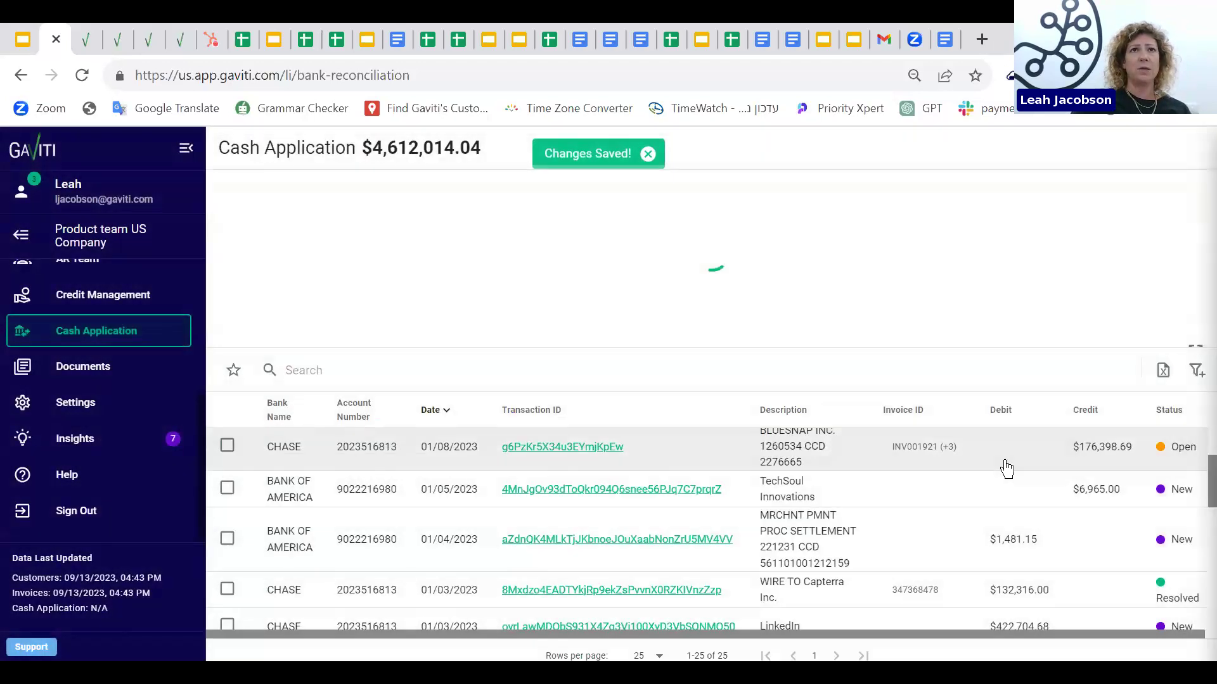
Step: Check the invoice ID on the TechSoul Innovations row in the bank transaction list
scroll(931, 551, down, 5)
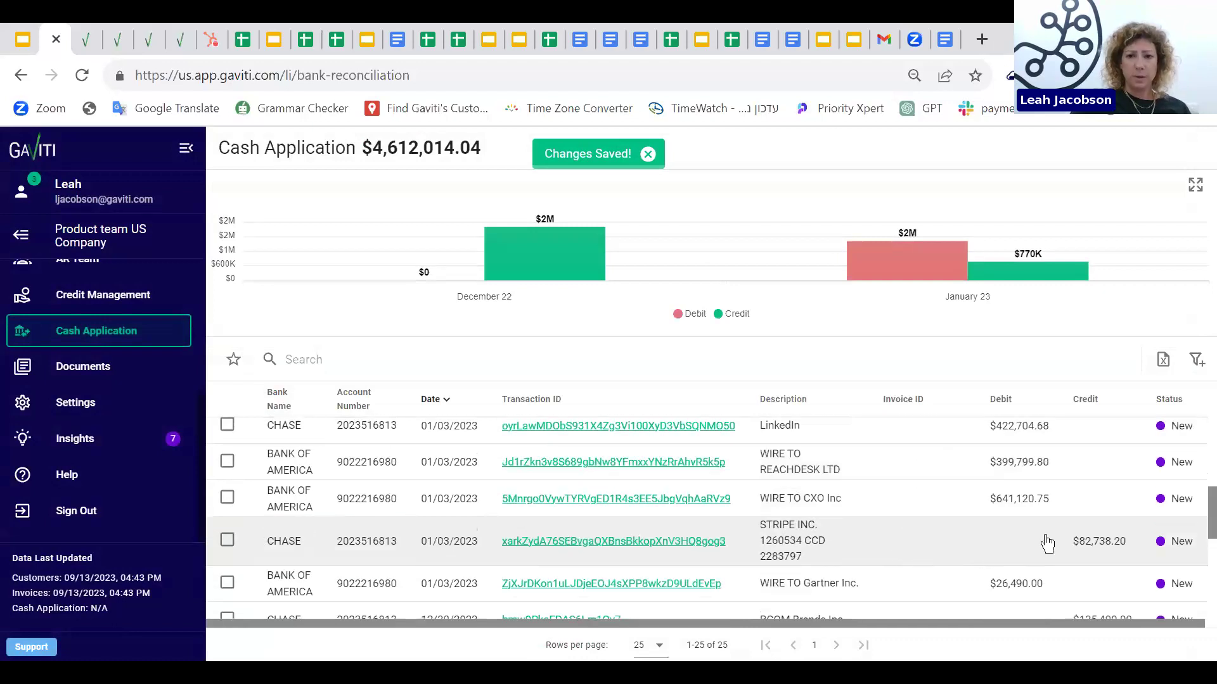
scroll(840, 555, up, 3)
scroll(840, 555, up, 5)
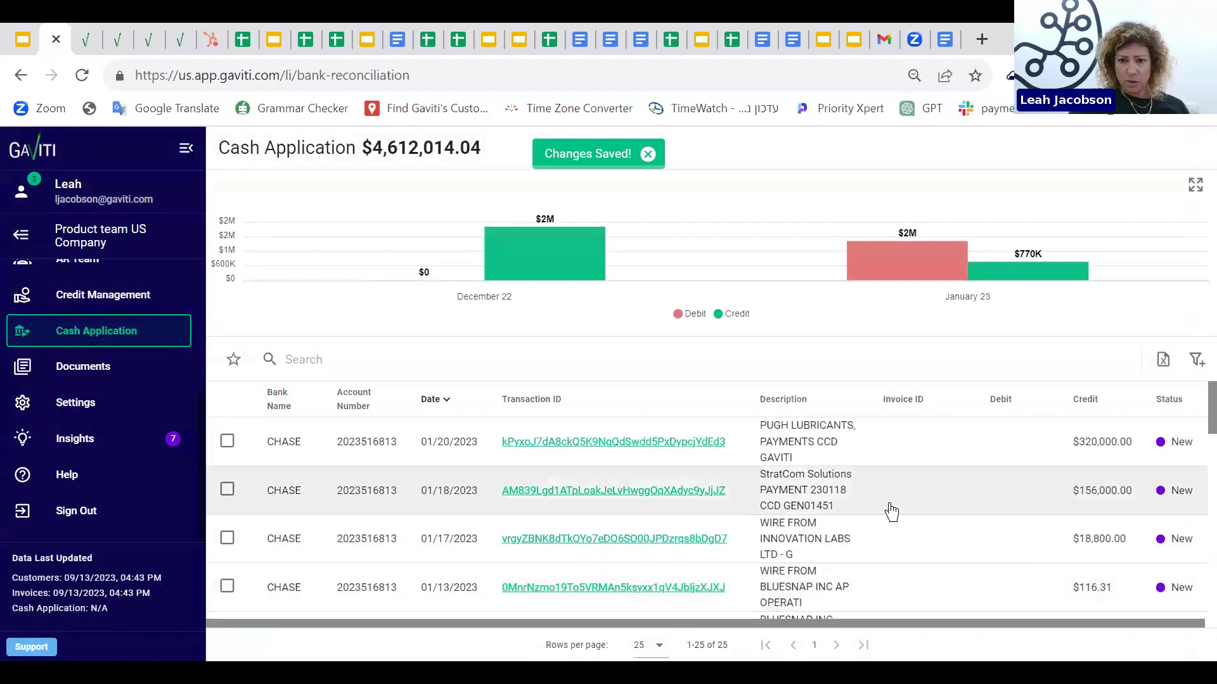
scroll(872, 511, down, 4)
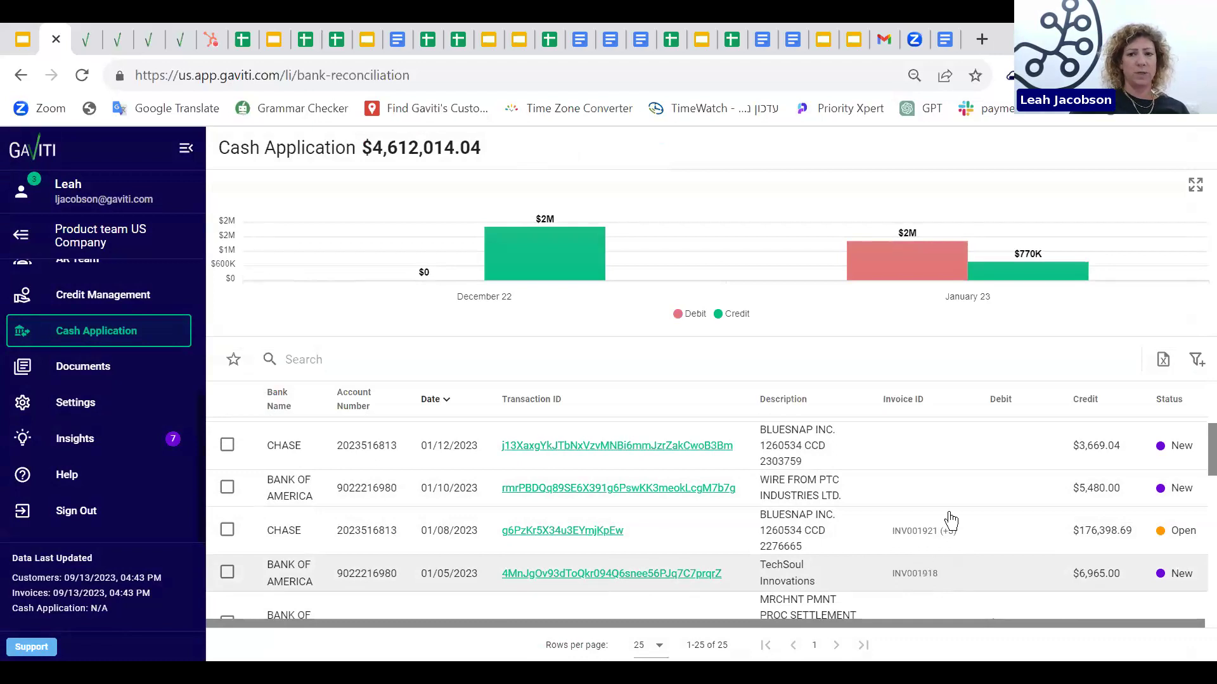
Step: Check the comparison options of the Bank Name filter for the bank transactions, and return to the filter list
click(1197, 363)
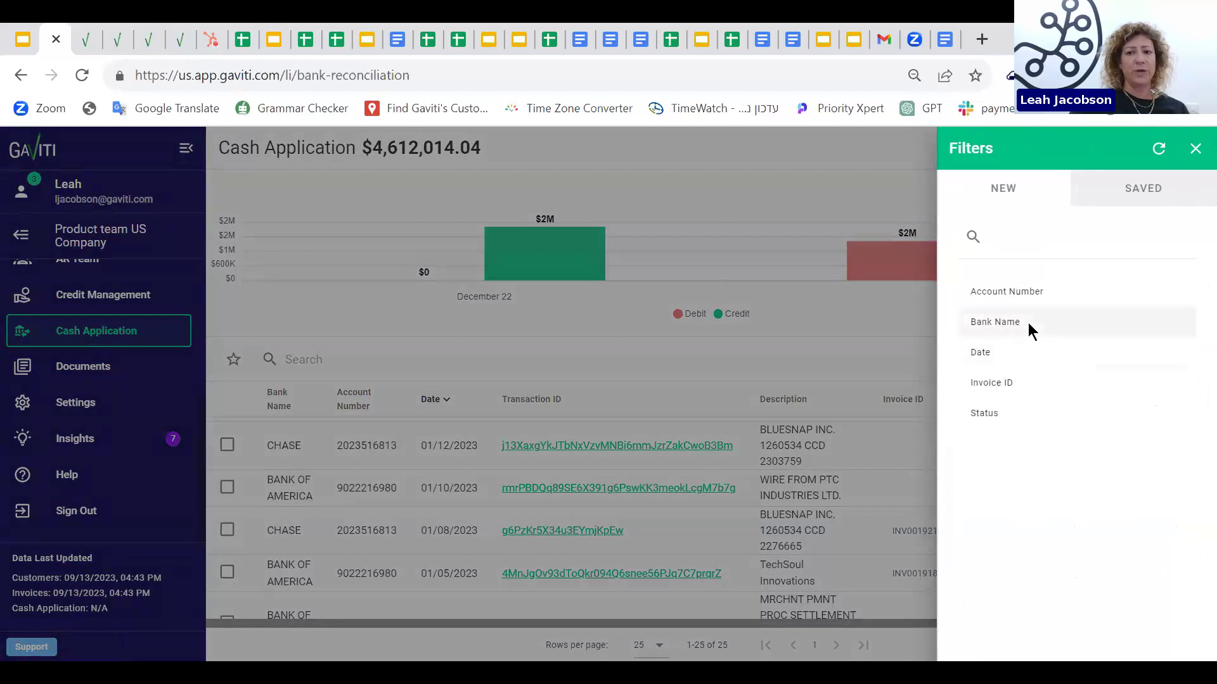
click(1028, 325)
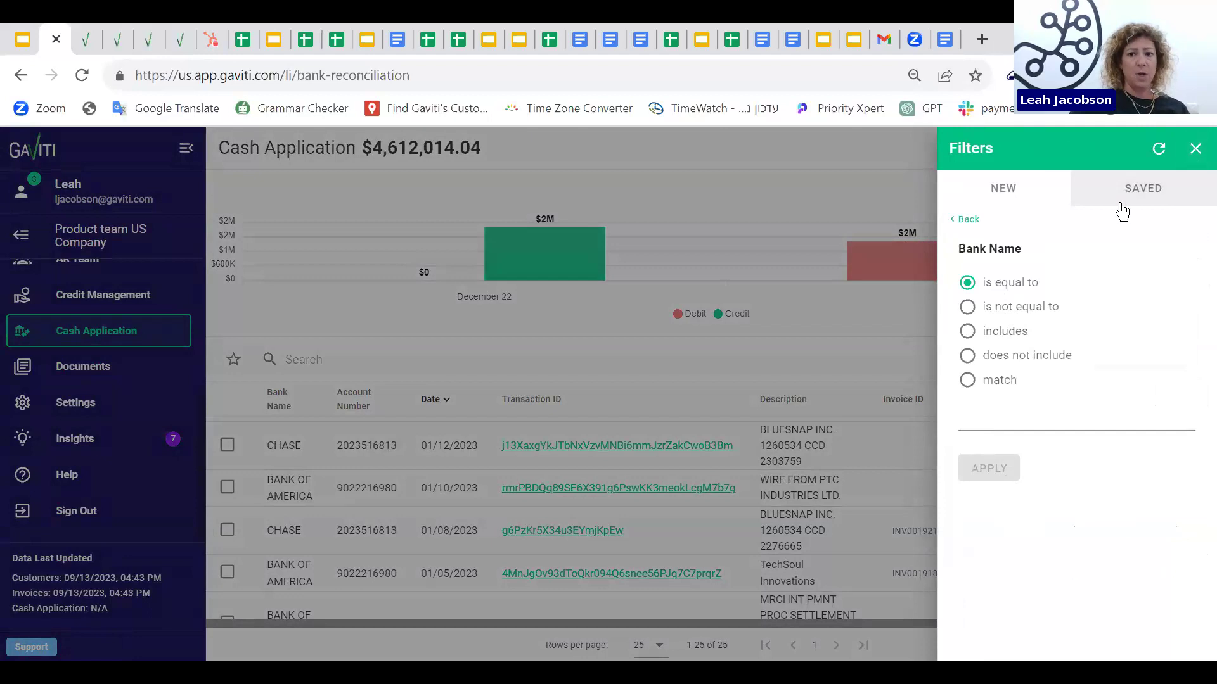
click(1195, 150)
click(1194, 353)
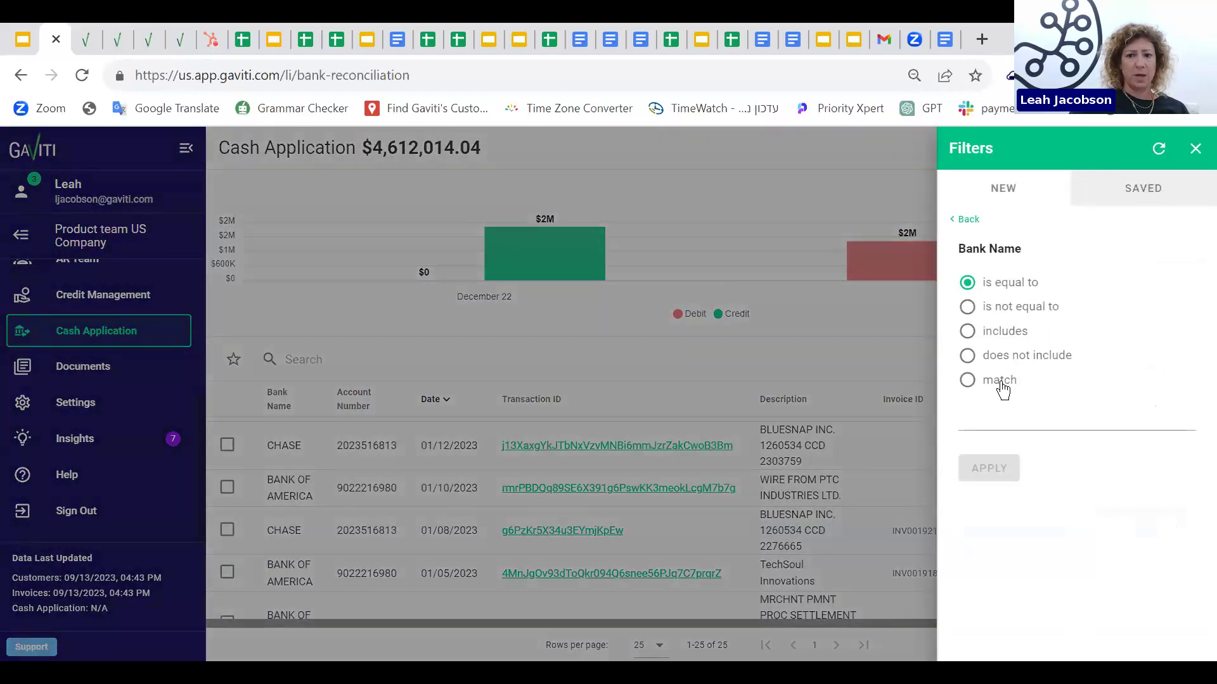
click(964, 222)
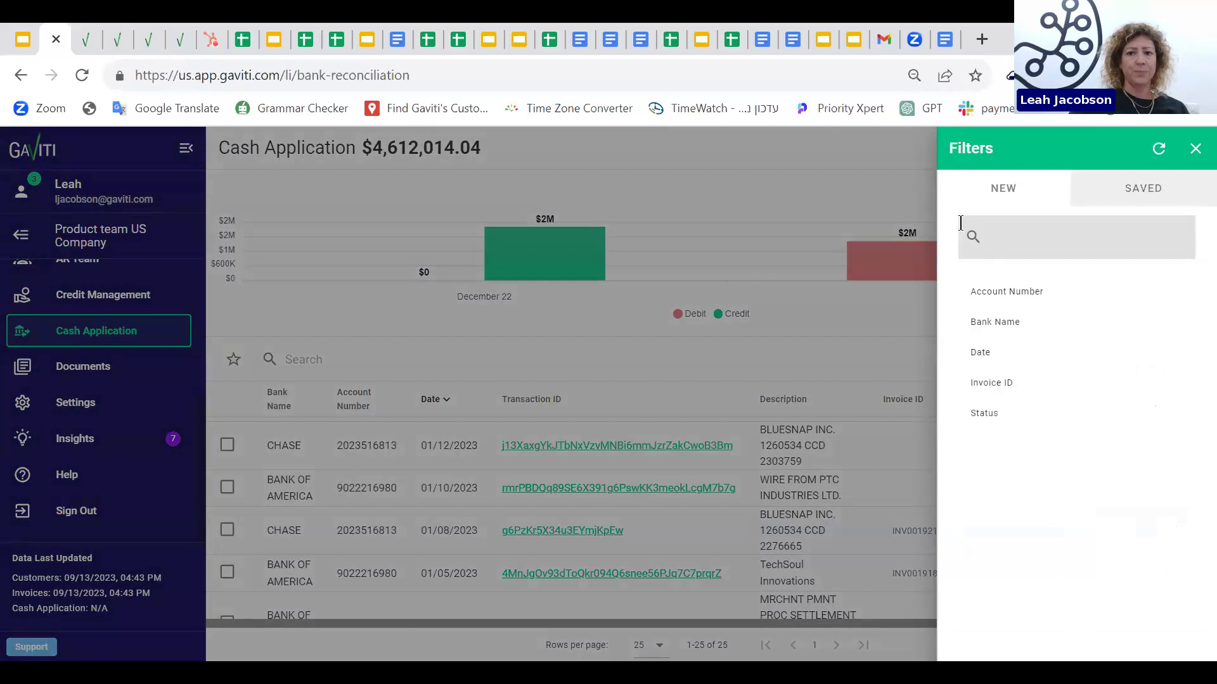
Step: Try a Date filter using "is between" with start date 09/01/2023, and close the filters without applying it
click(1001, 353)
click(967, 356)
click(1087, 503)
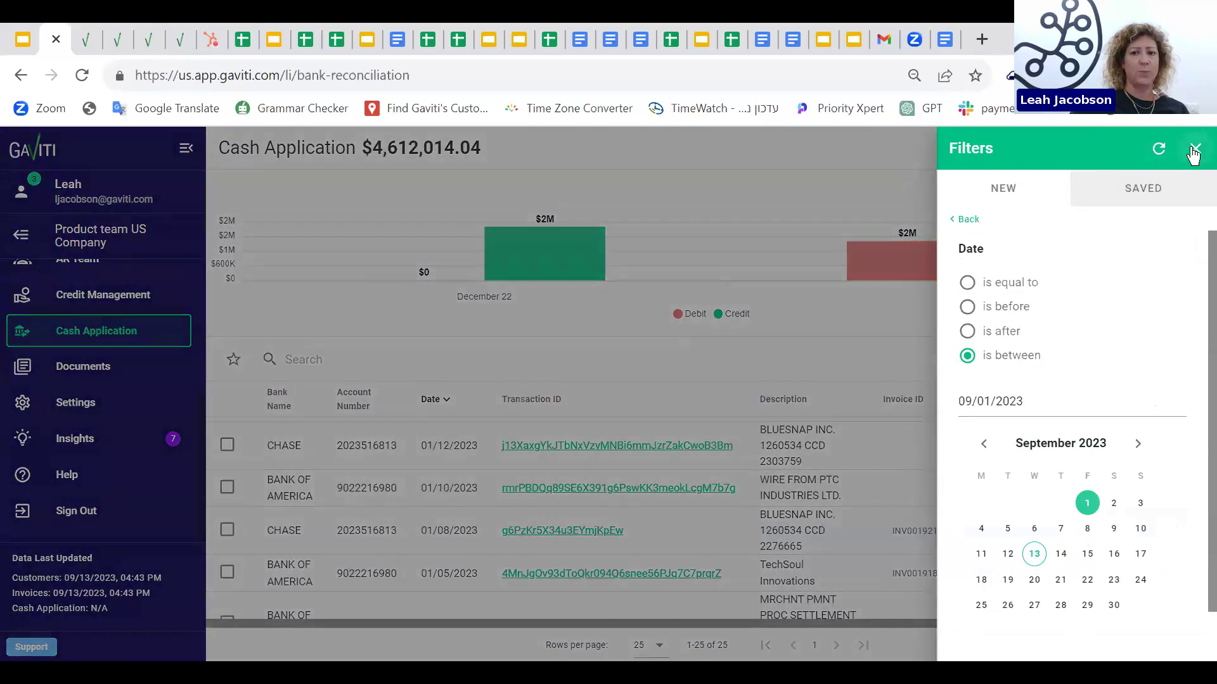
click(1193, 151)
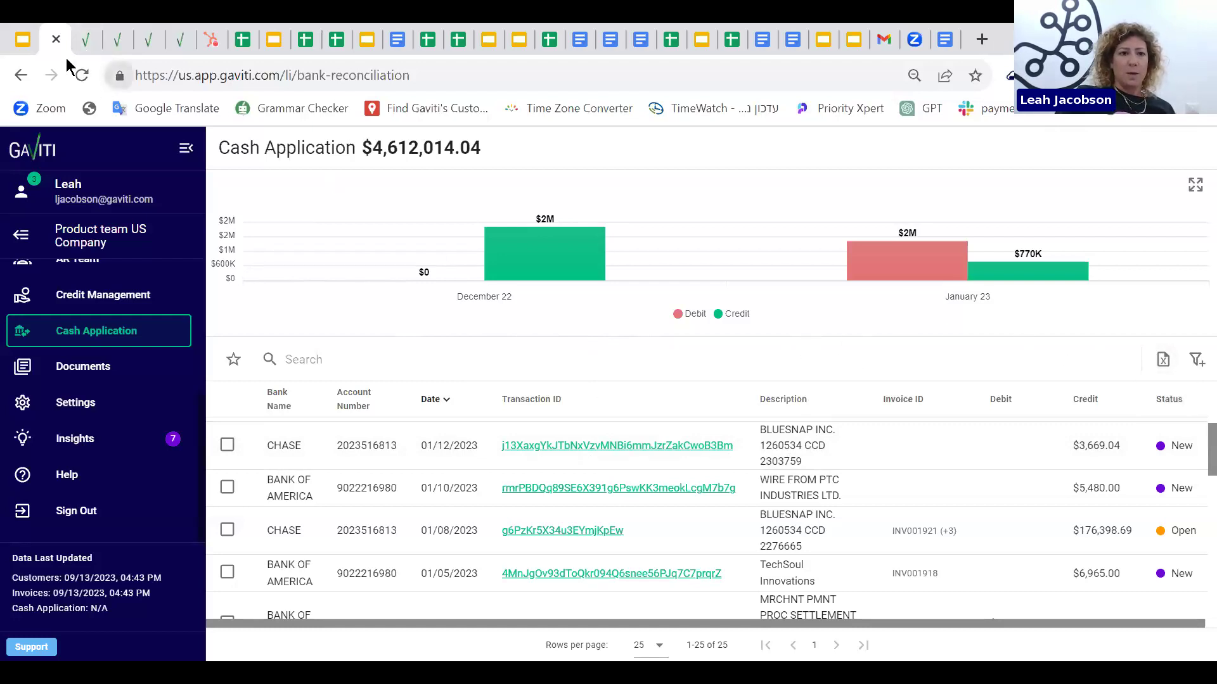
Step: Switch to the webinar presentation in Google Slides and start the slideshow from slide 6, Cash Application Q&A
click(56, 39)
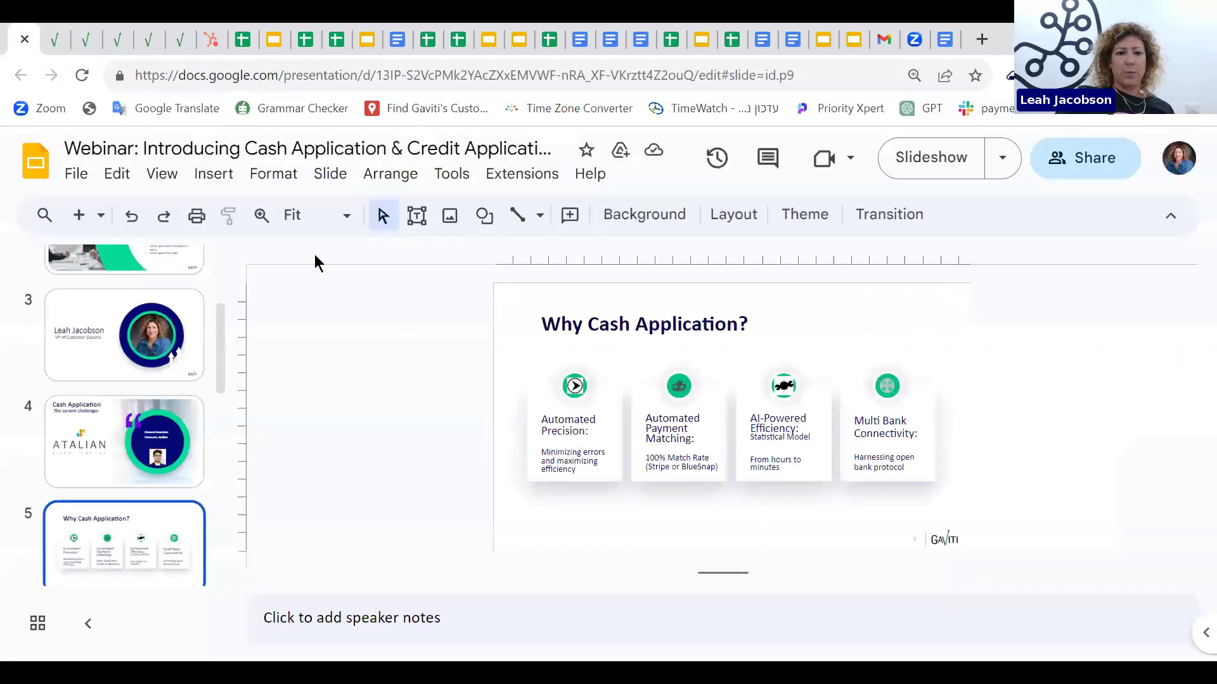
scroll(169, 448, down, 3)
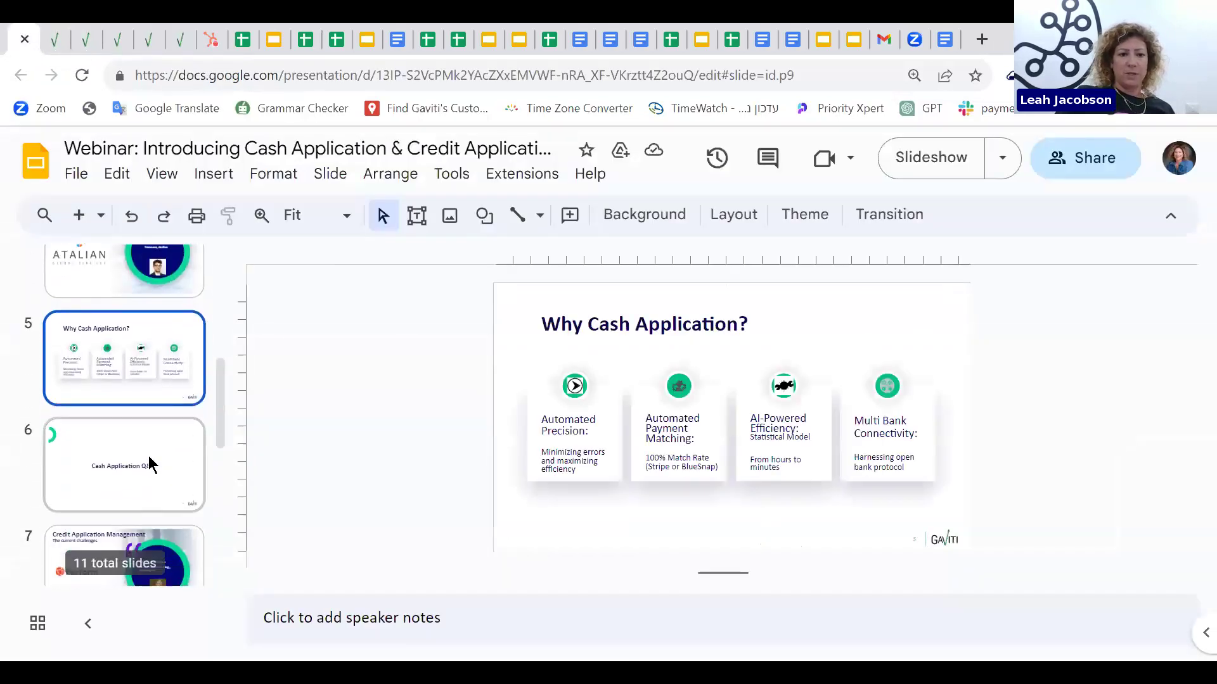
click(152, 451)
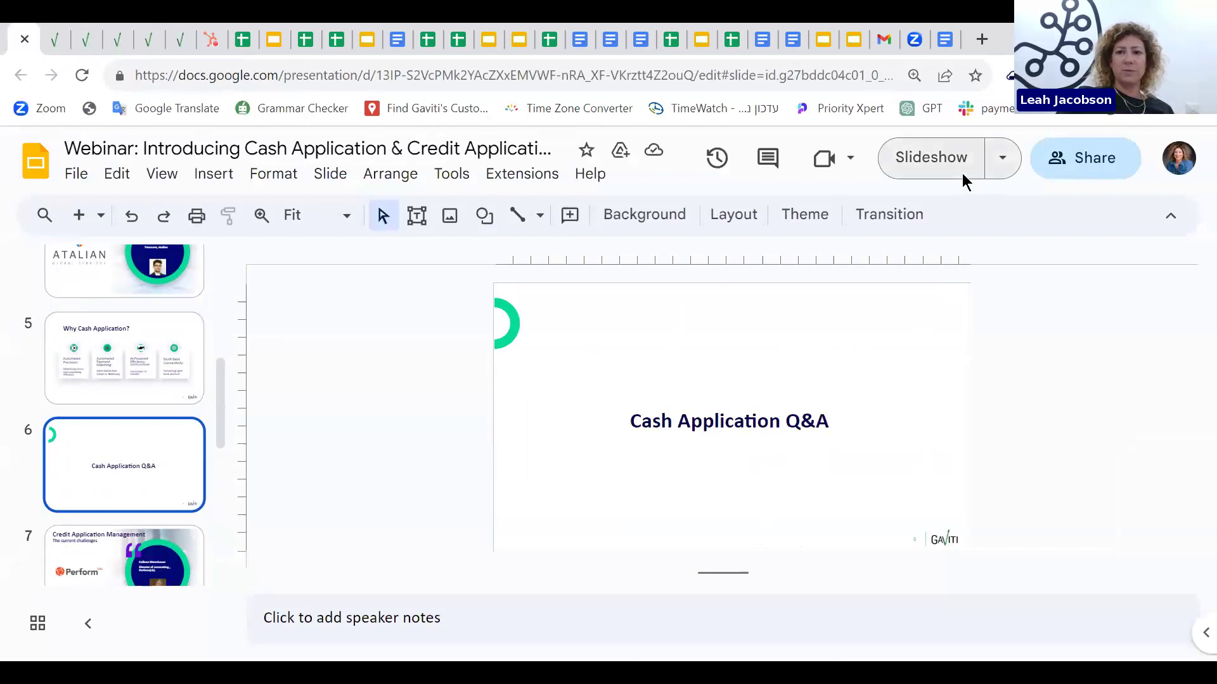
click(930, 158)
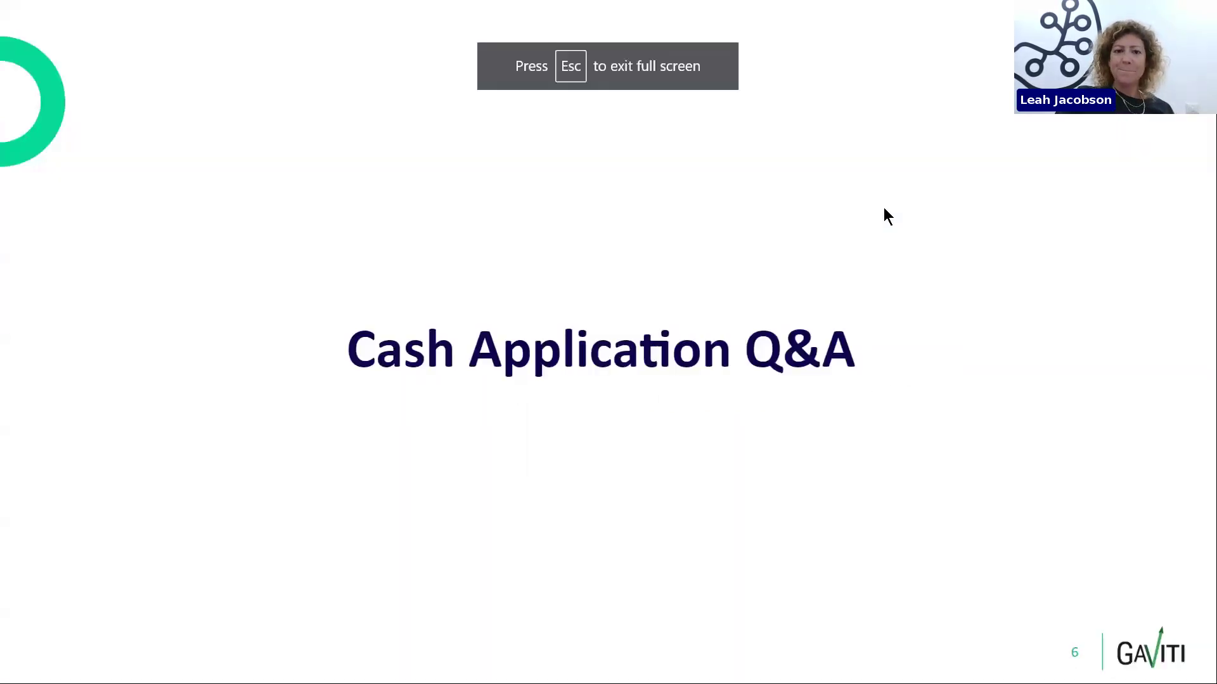
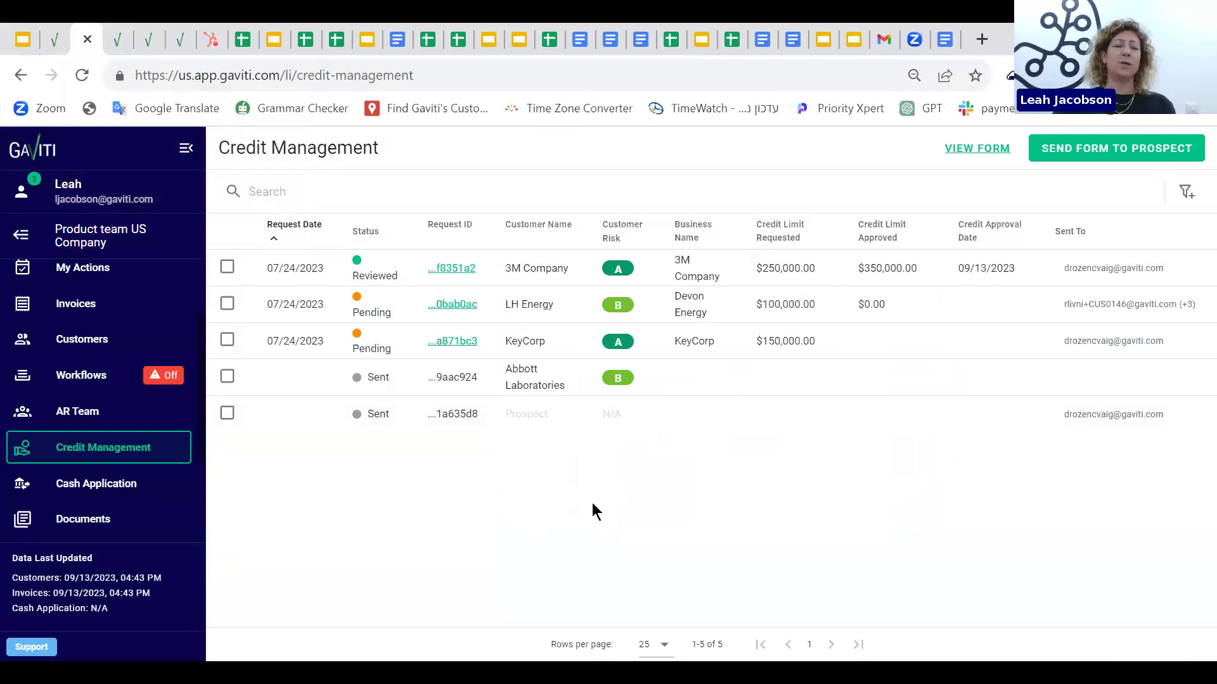
Step: Review 3M Company's credit utilization, aging buckets, credit report and credit limit in its customer details, and close them
click(116, 43)
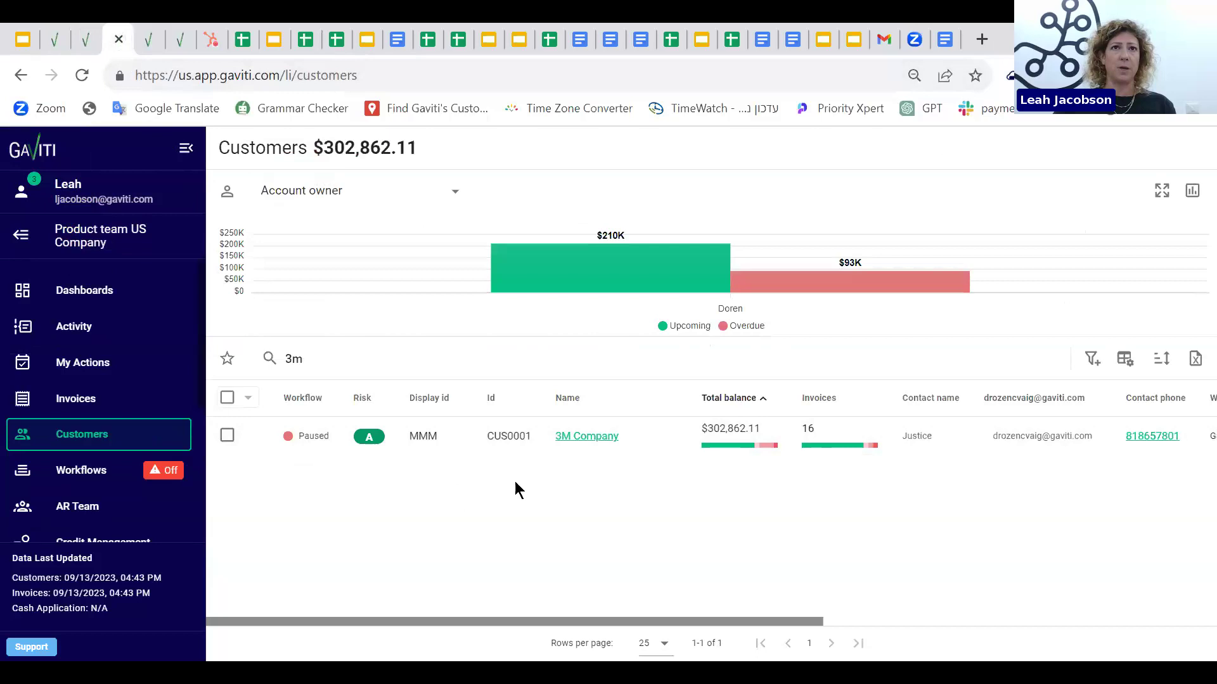
click(570, 436)
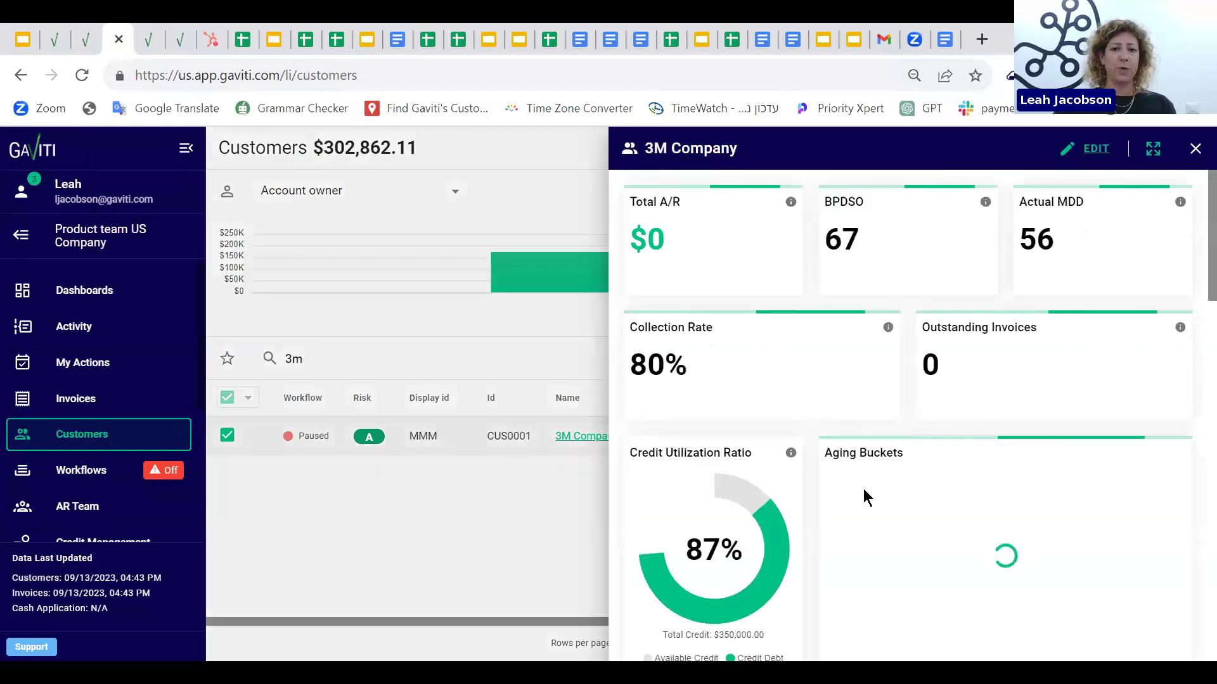
scroll(811, 447, down, 3)
scroll(811, 455, down, 5)
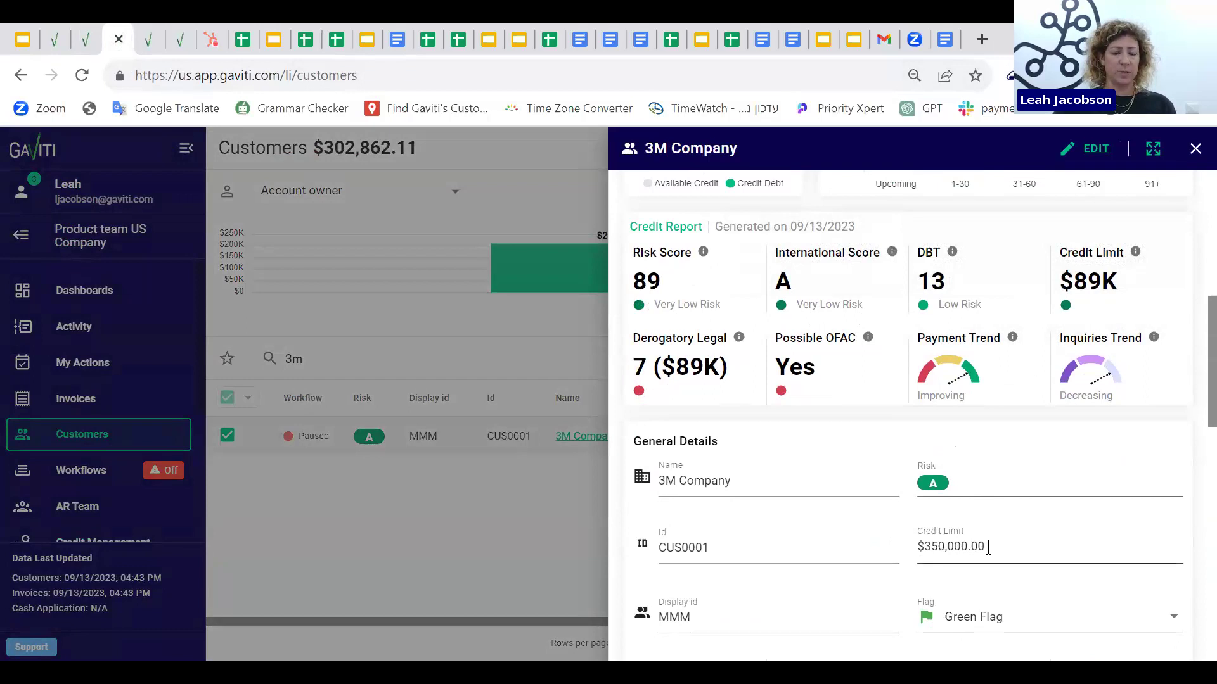
scroll(830, 512, up, 3)
scroll(811, 482, up, 5)
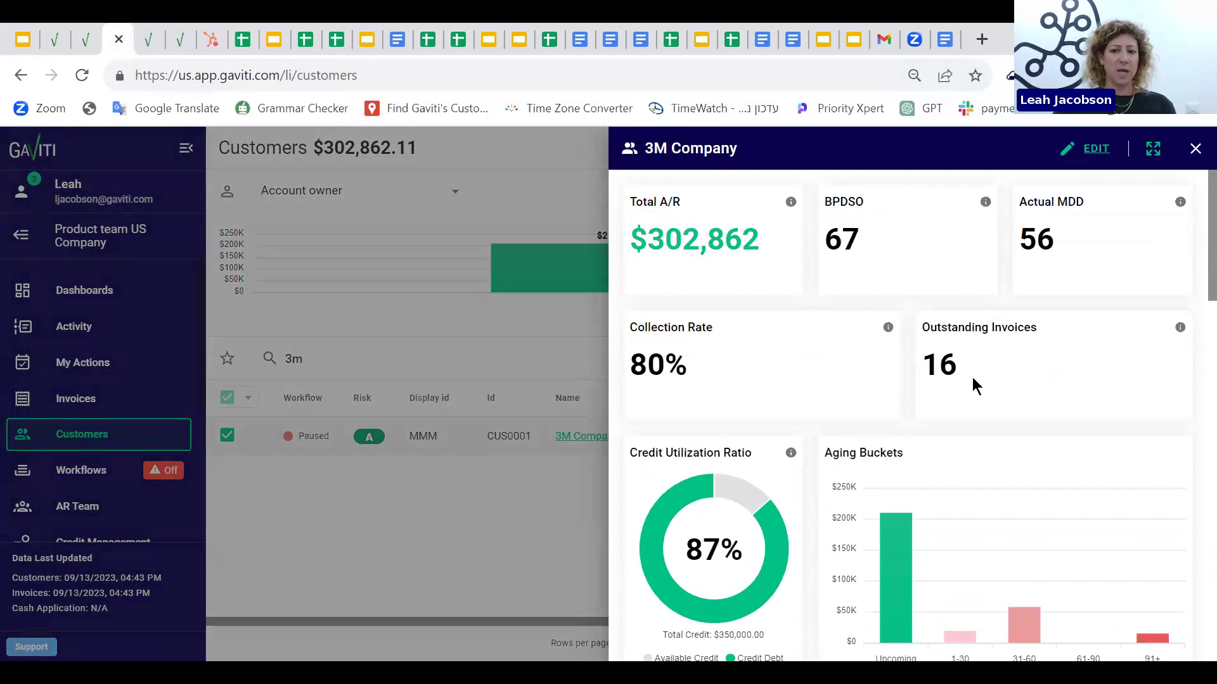
scroll(781, 458, down, 2)
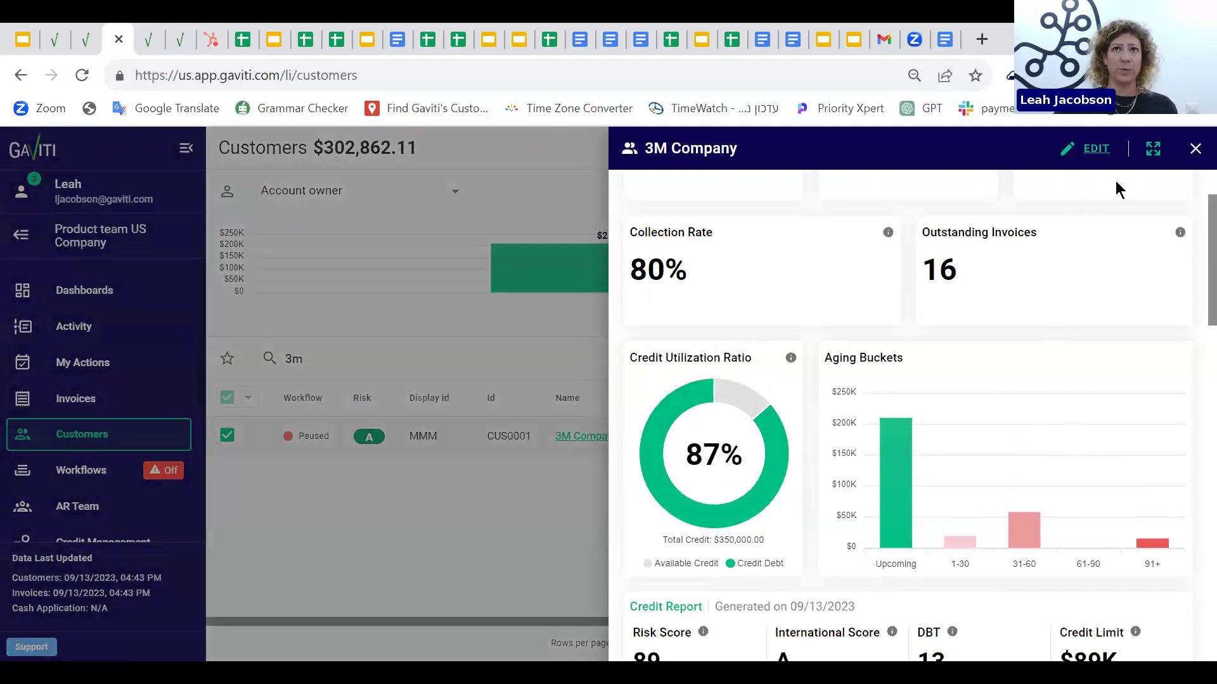
click(1194, 147)
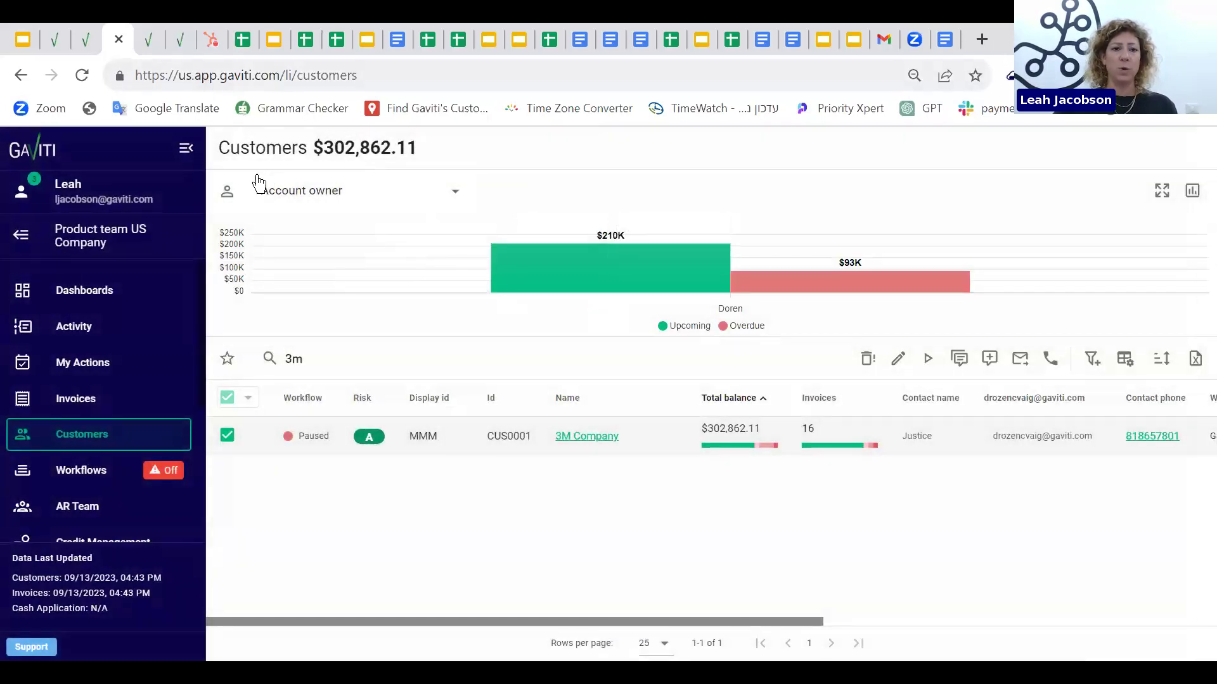
Step: In Gaviti Workflow (Template), insert the Customer Credit Form tag into the email body of the first monthly Statements & Recurring rule
click(152, 40)
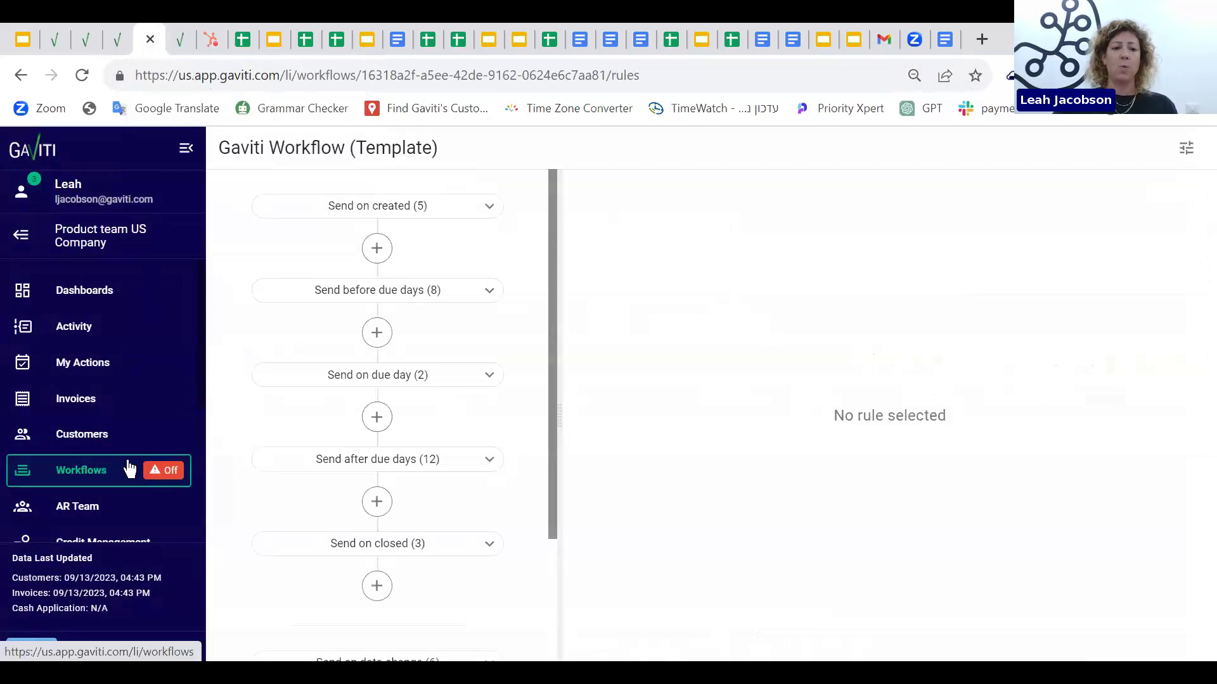
scroll(443, 481, down, 3)
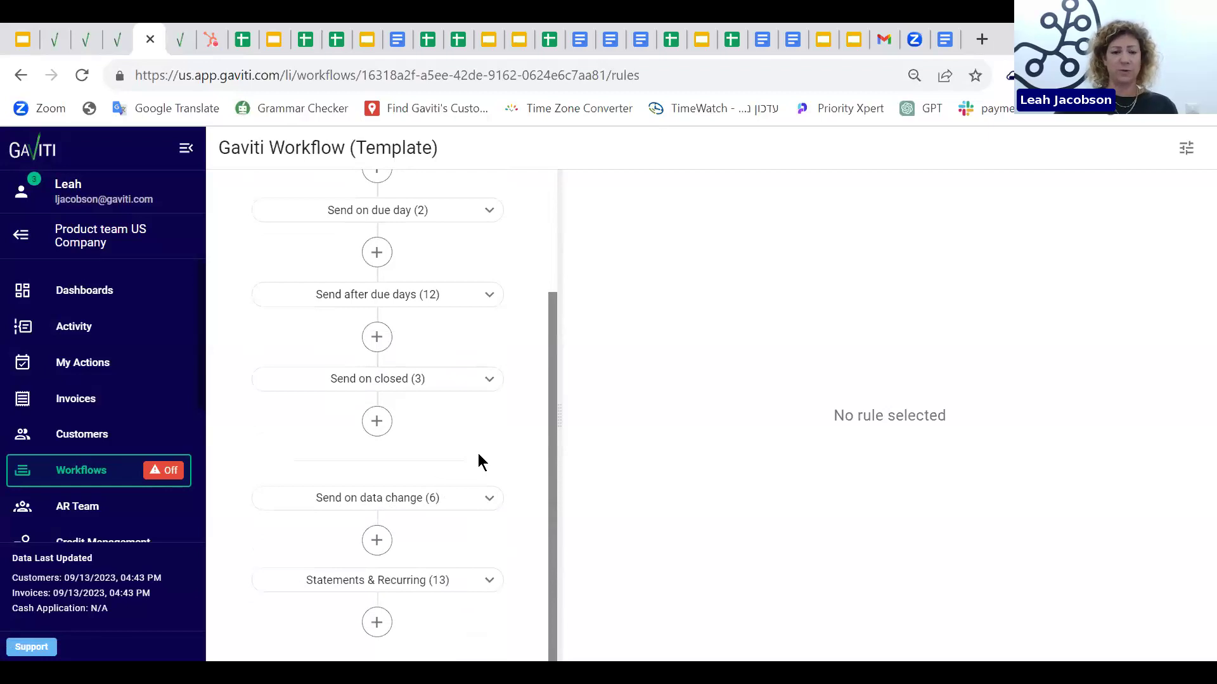
click(393, 582)
scroll(380, 557, down, 2)
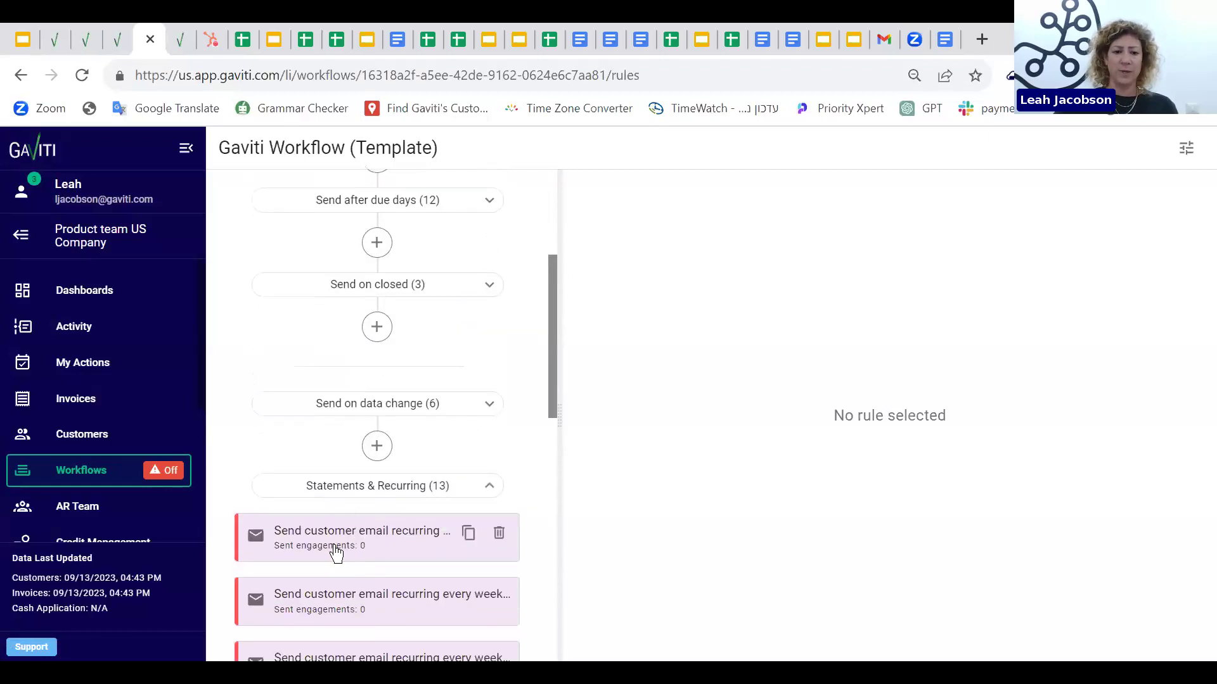
click(336, 553)
click(669, 483)
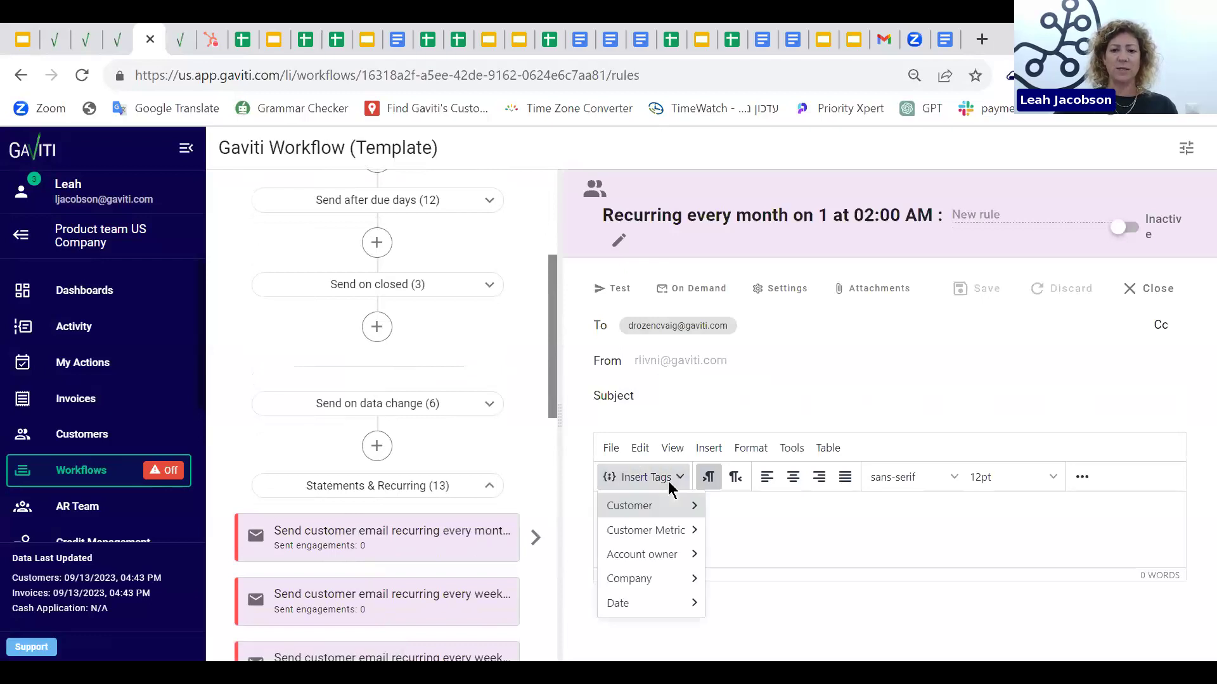
mouse_move(660, 510)
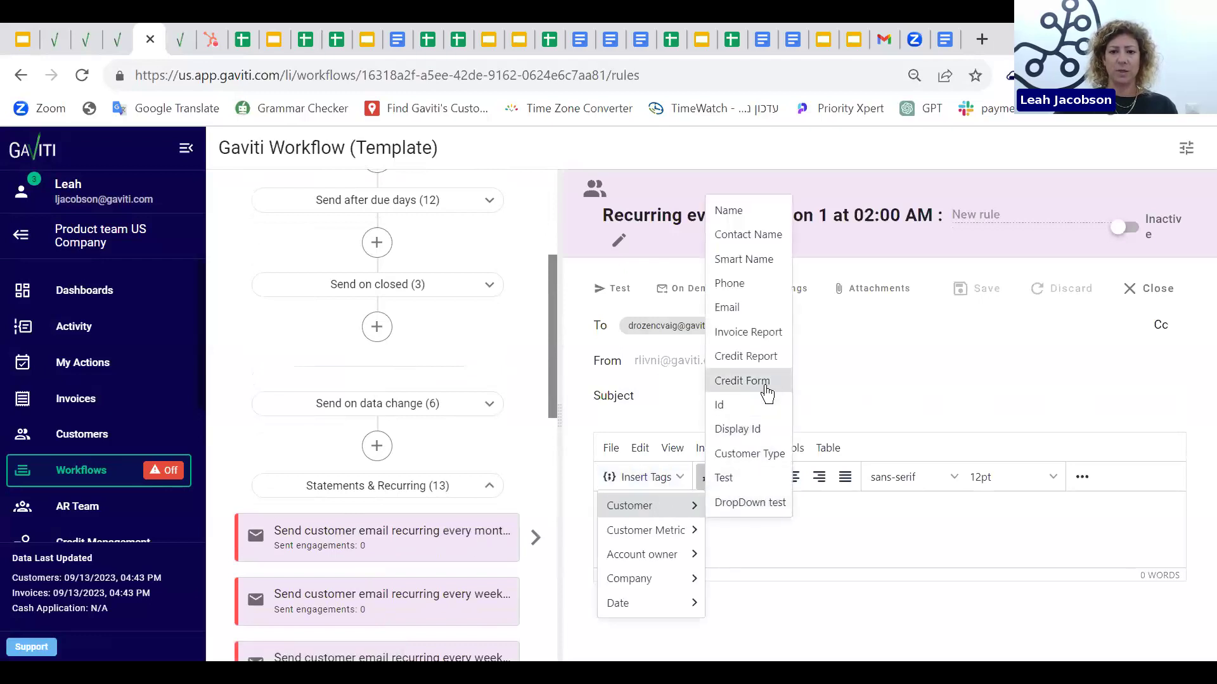
click(767, 392)
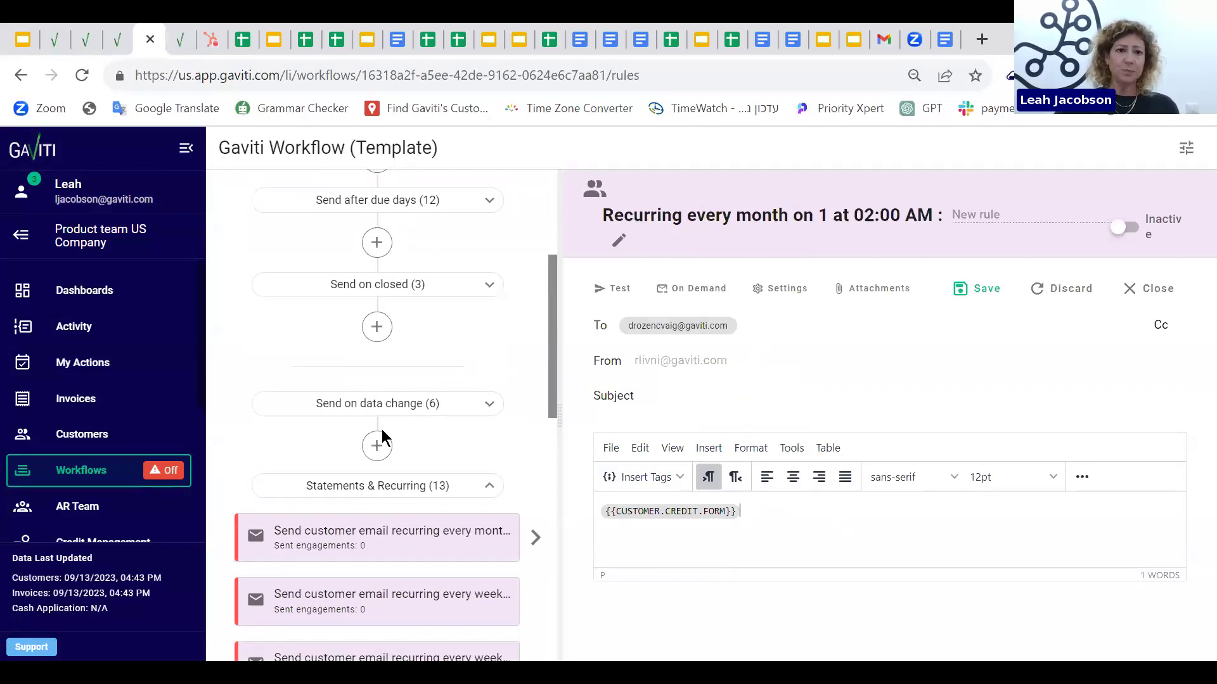
Step: Switch to Google Slides, present slide 9, Credit Form - Email Example, and exit the slideshow
click(19, 39)
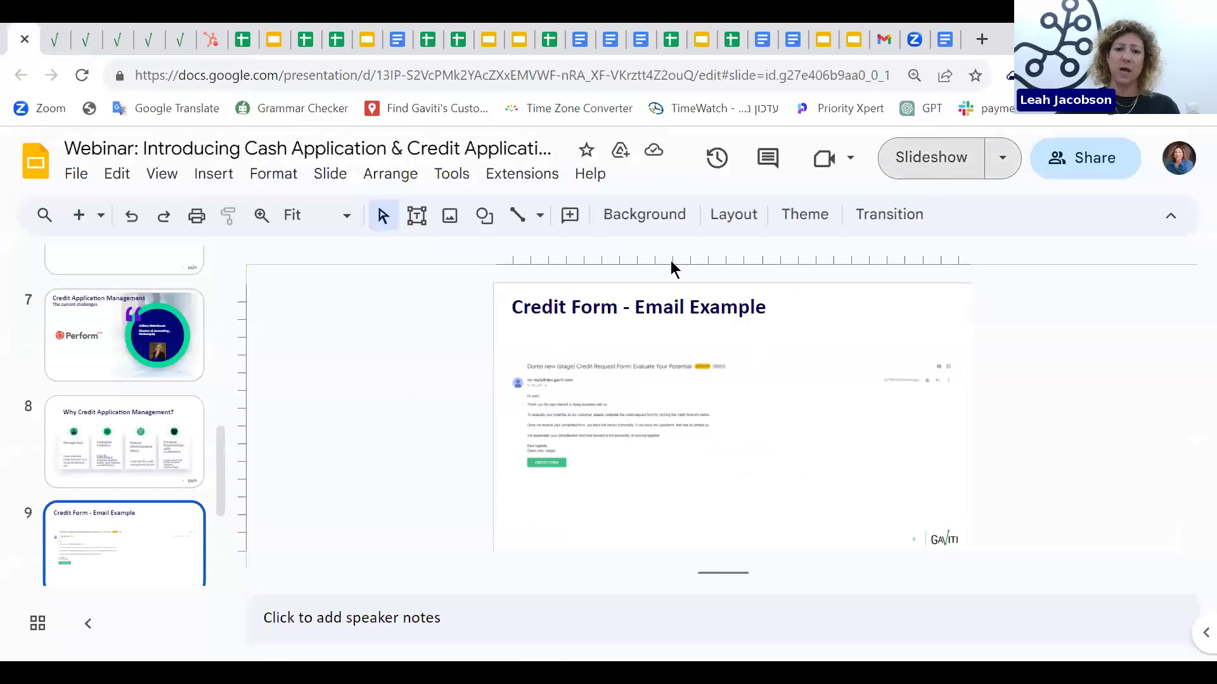
key(ctrl+F5)
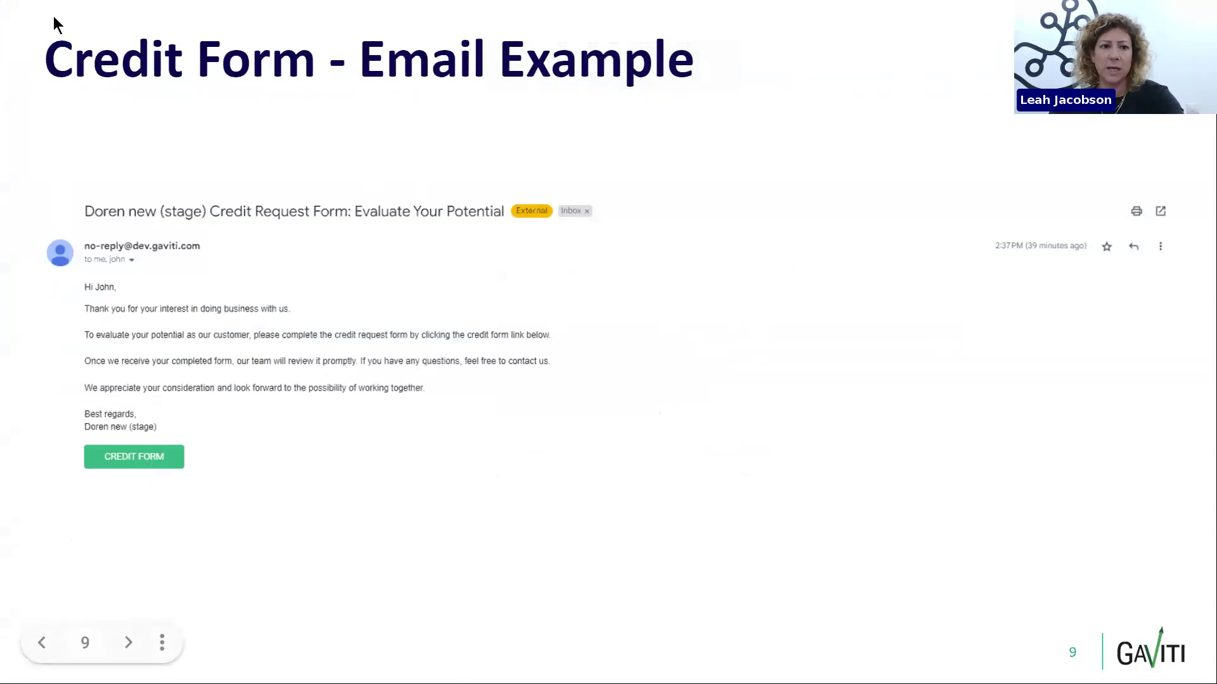
key(Escape)
Step: In Gaviti's Credit Management, review LH Energy's credit request form and get its credit report
click(87, 40)
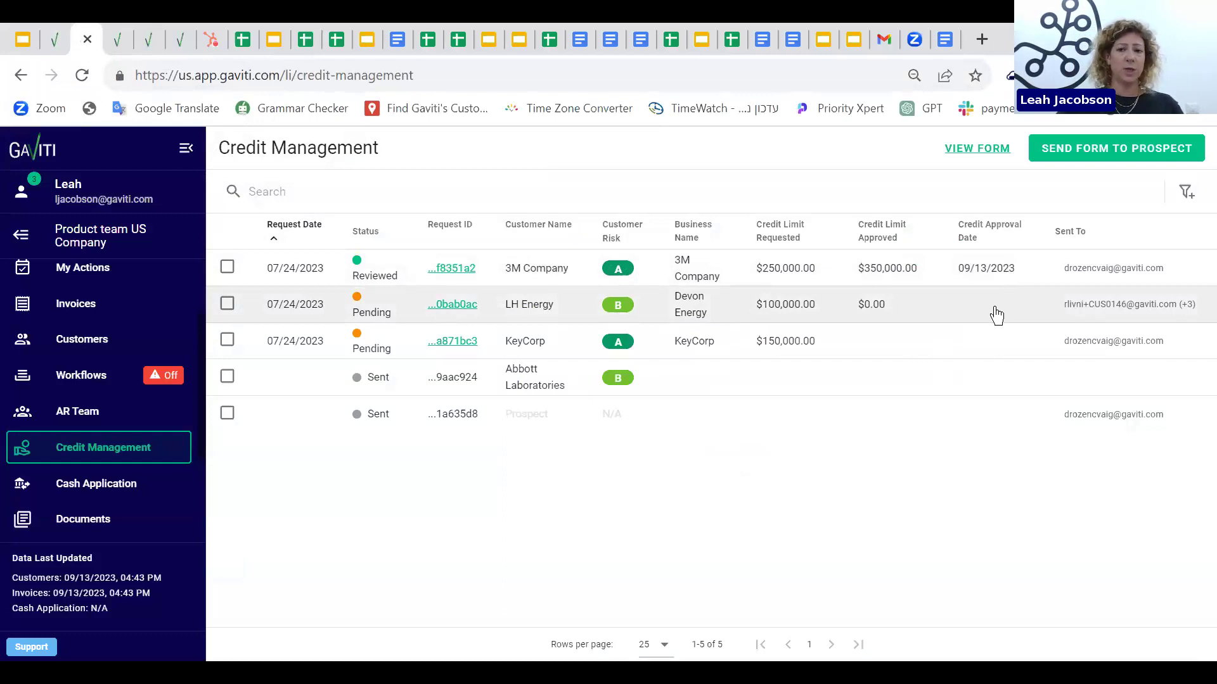
click(455, 315)
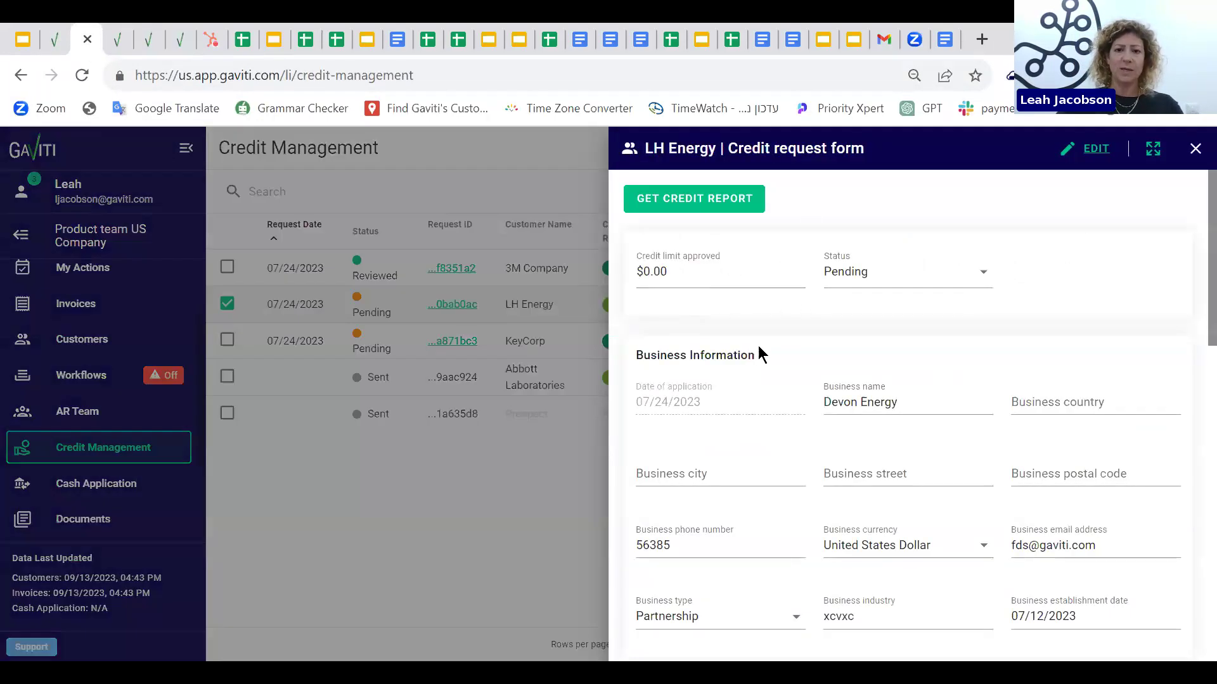
scroll(849, 374, down, 6)
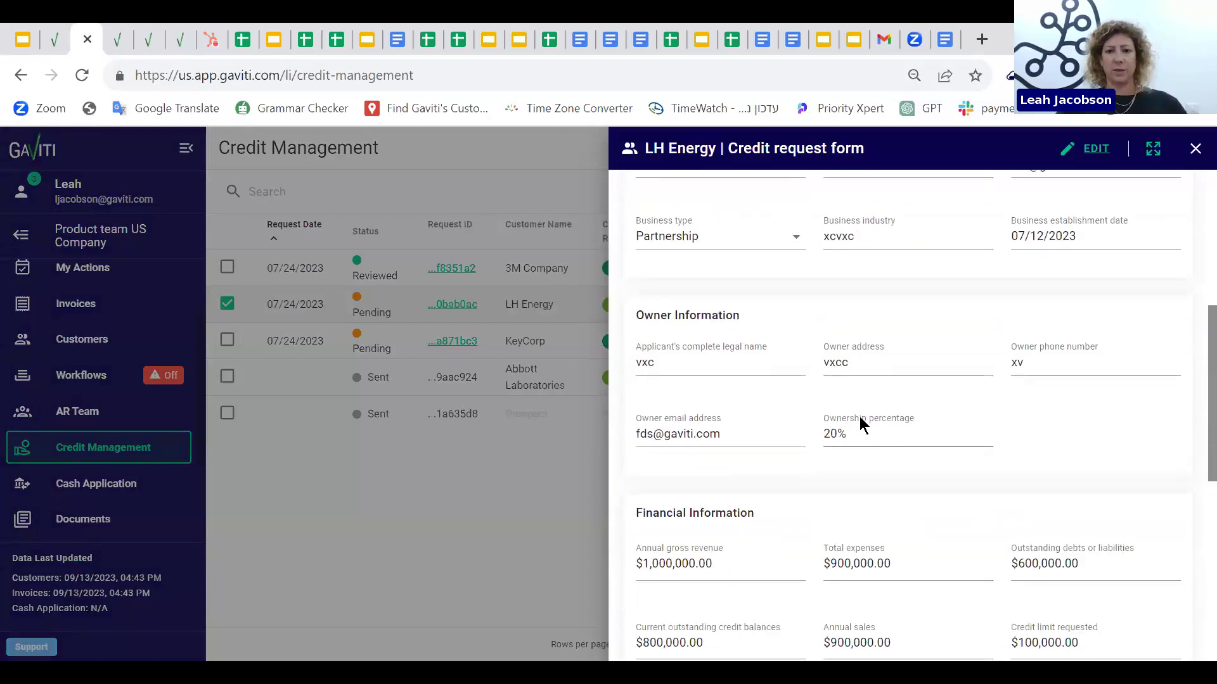
scroll(856, 418, up, 6)
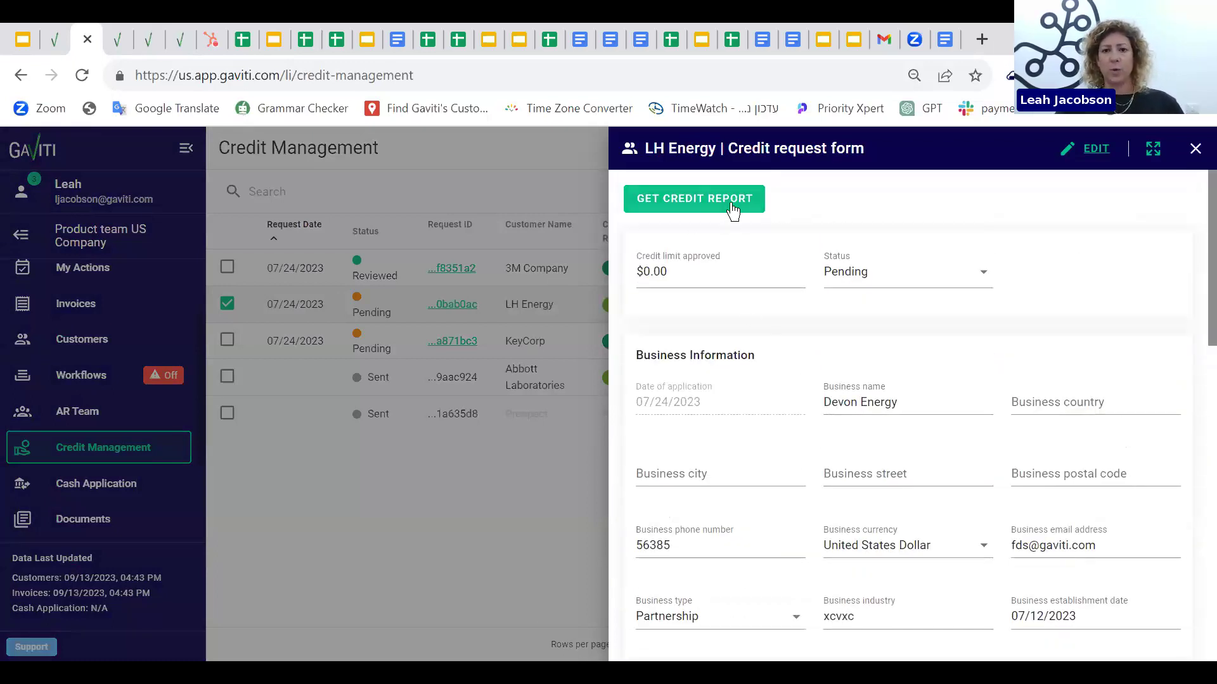
click(733, 211)
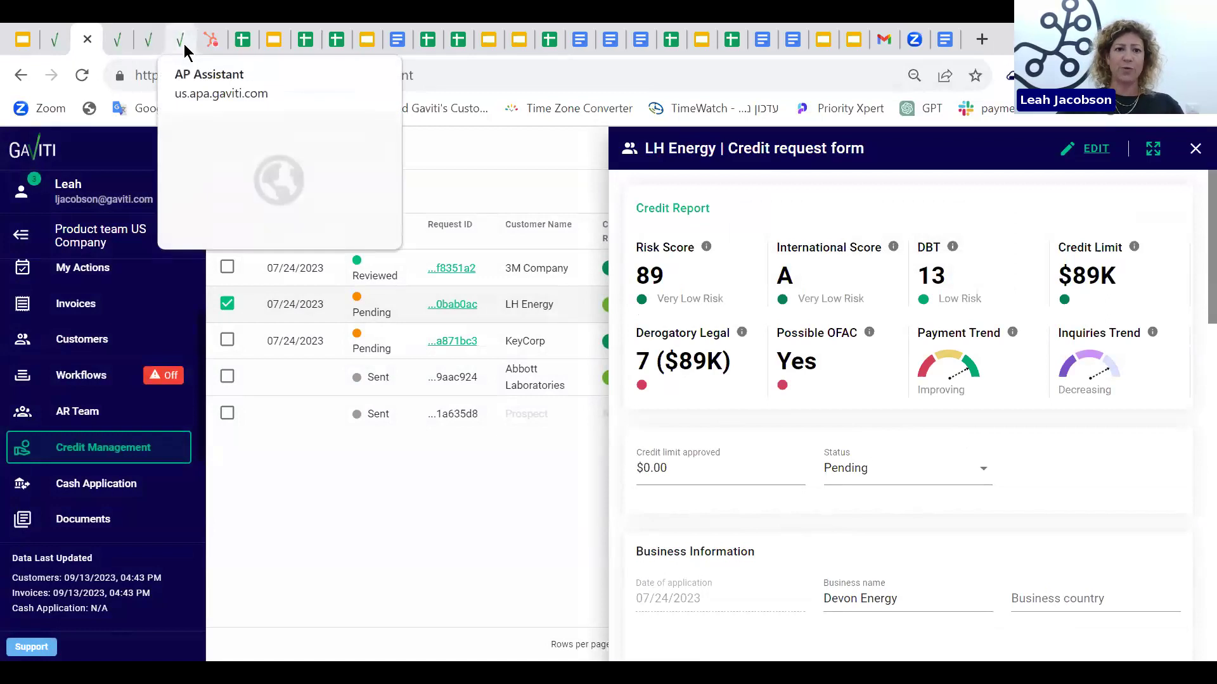
Step: Switch to the Accounts Payable Assistant and check the actions available for the pending credit request
click(183, 42)
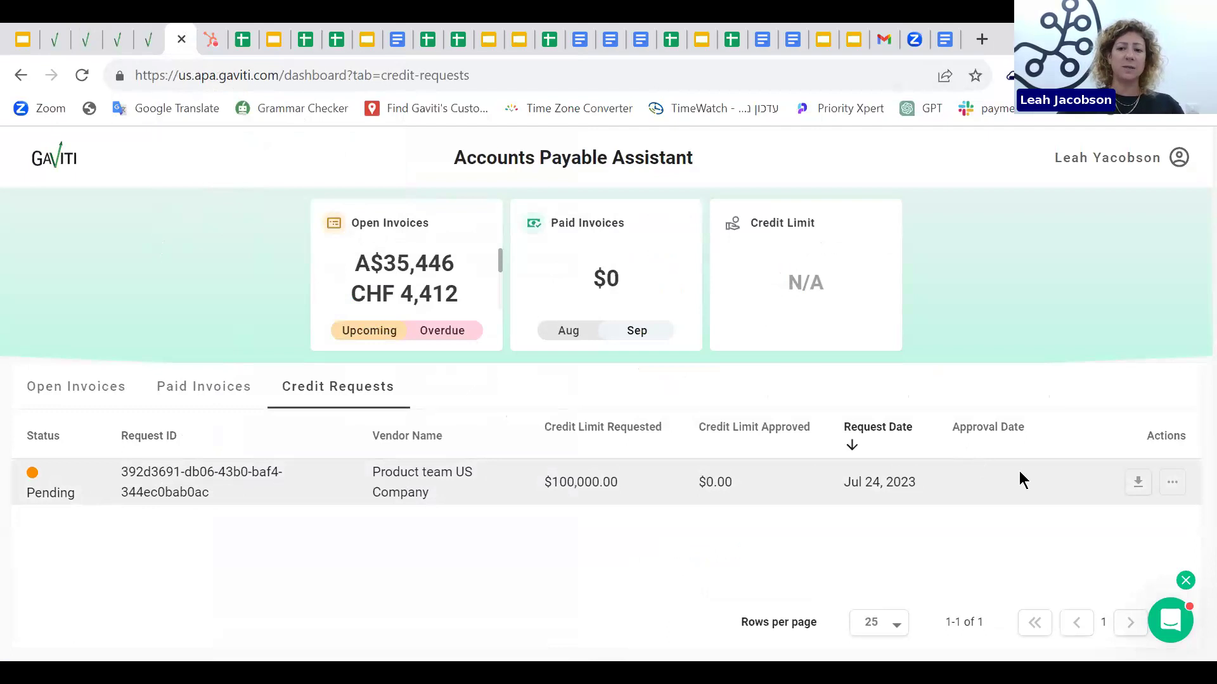
click(1176, 495)
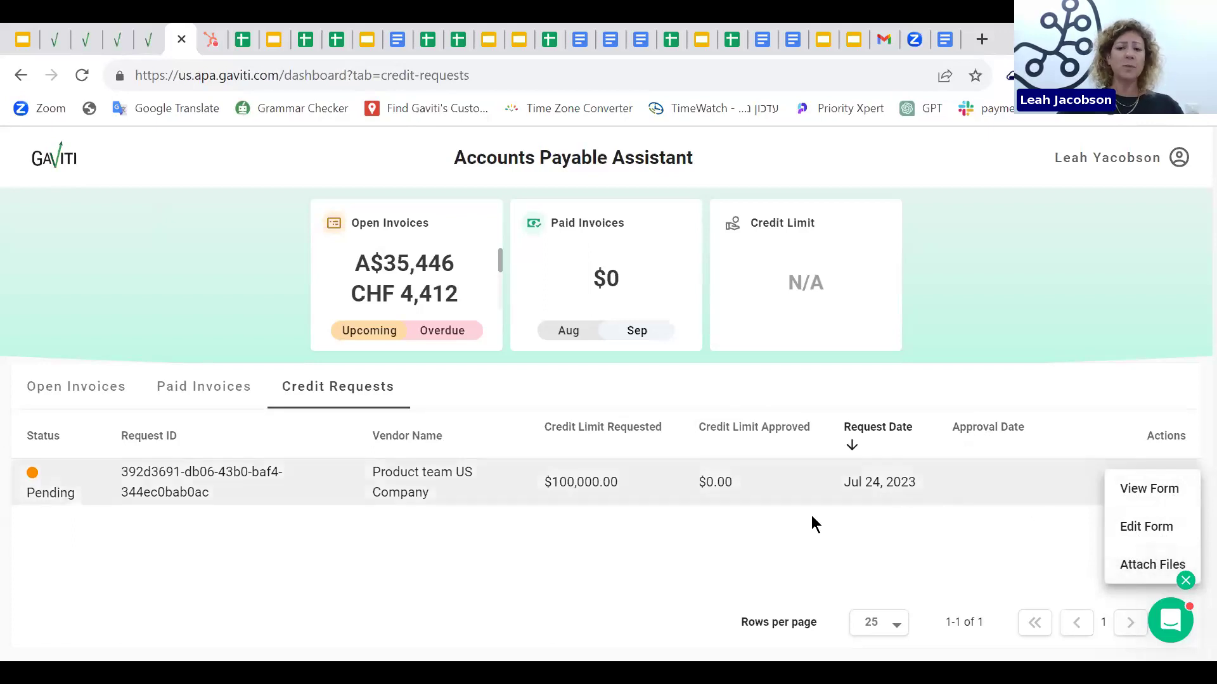
click(87, 41)
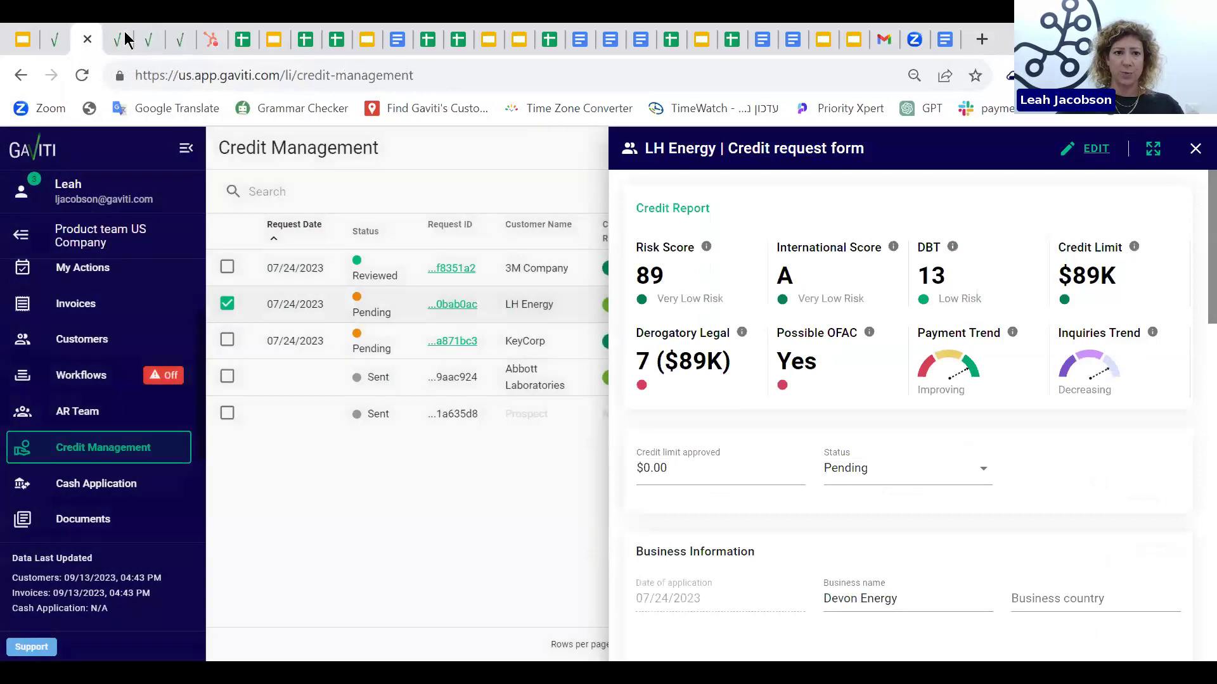
Step: Return to Credit Management and close LH Energy's credit request form
click(118, 39)
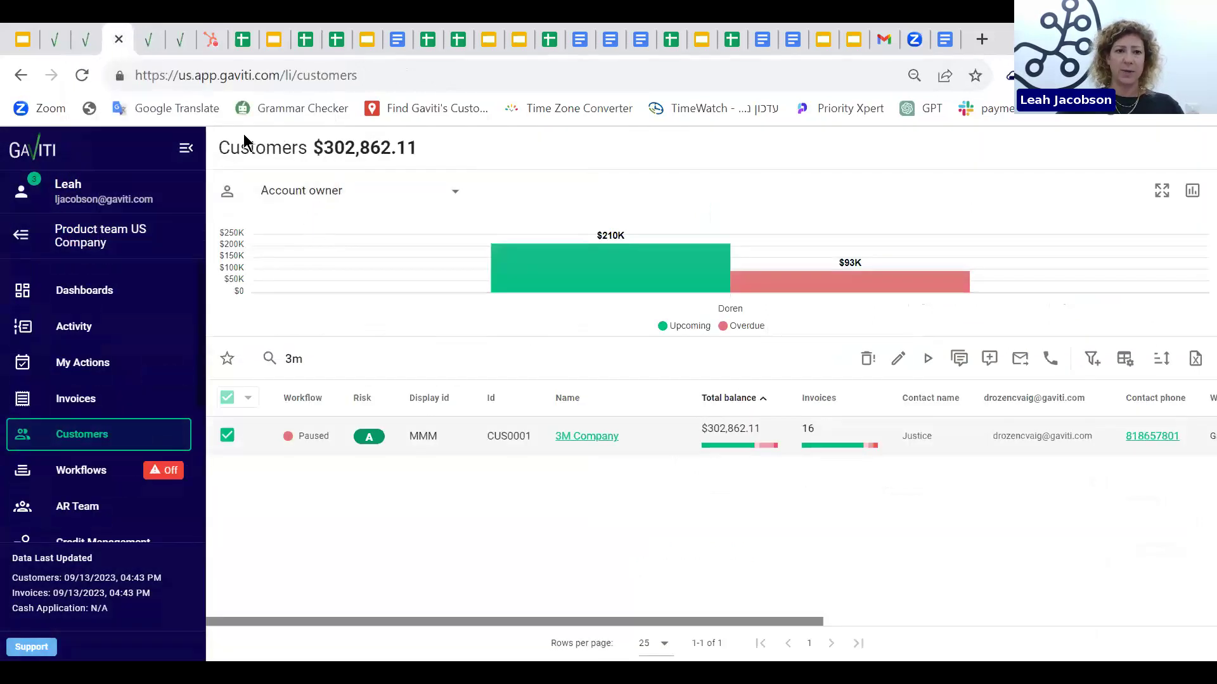
click(151, 41)
click(88, 40)
click(1192, 149)
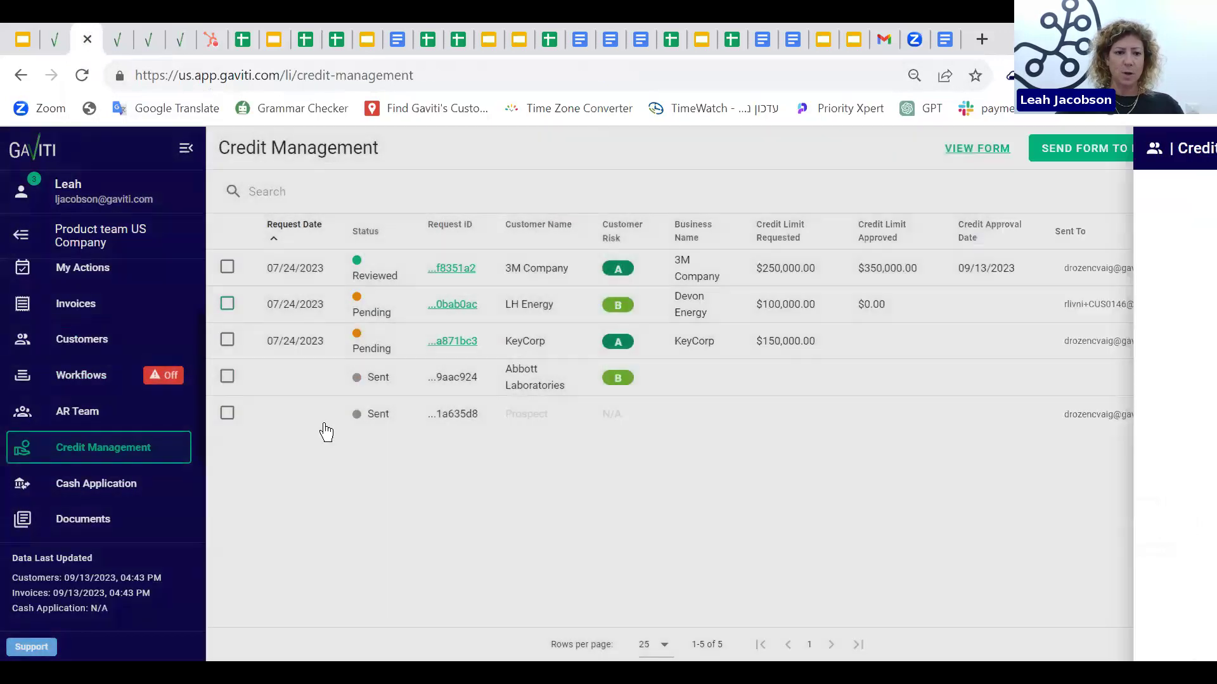
Step: Open LH Energy's credit request form and get its credit report
click(454, 306)
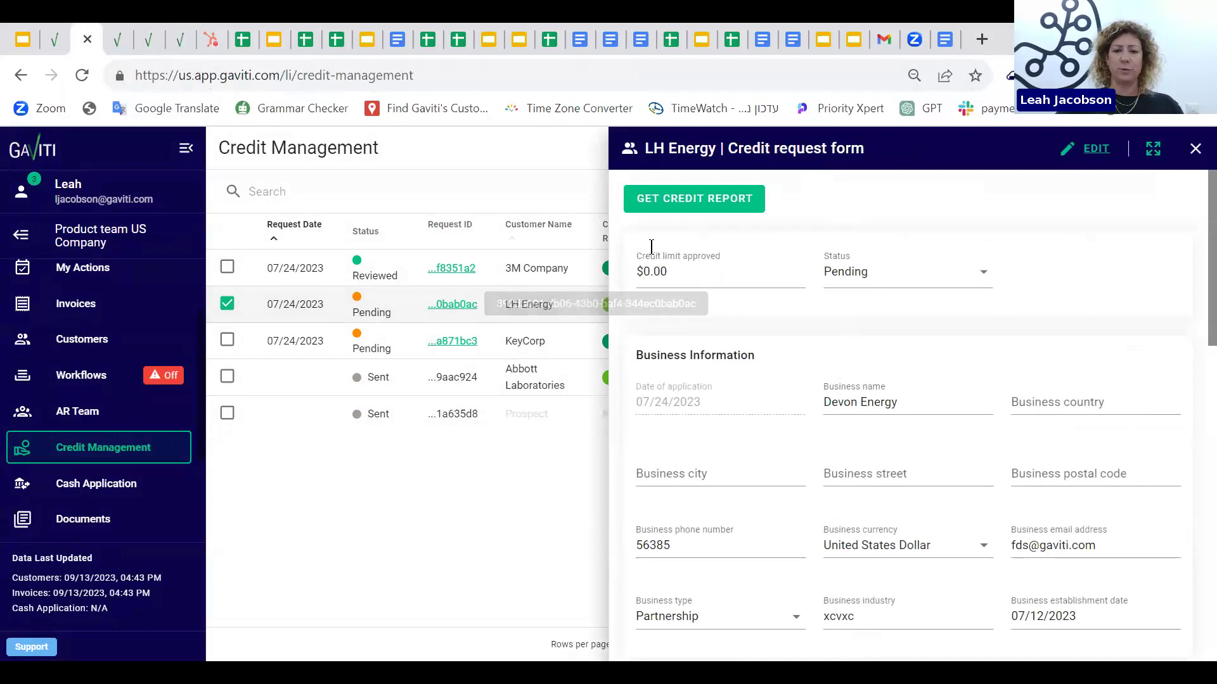
click(745, 215)
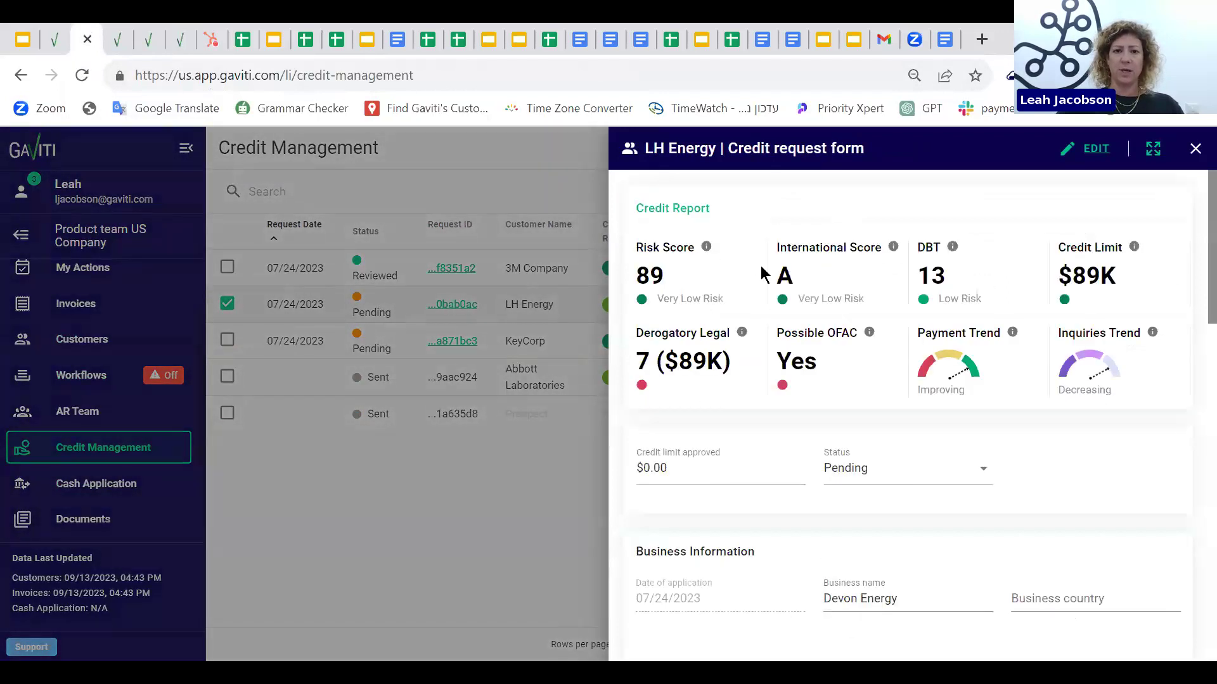
Step: Edit LH Energy's request, setting the approved credit limit to $5,000,000 and the status to Reviewed, and save it
click(716, 466)
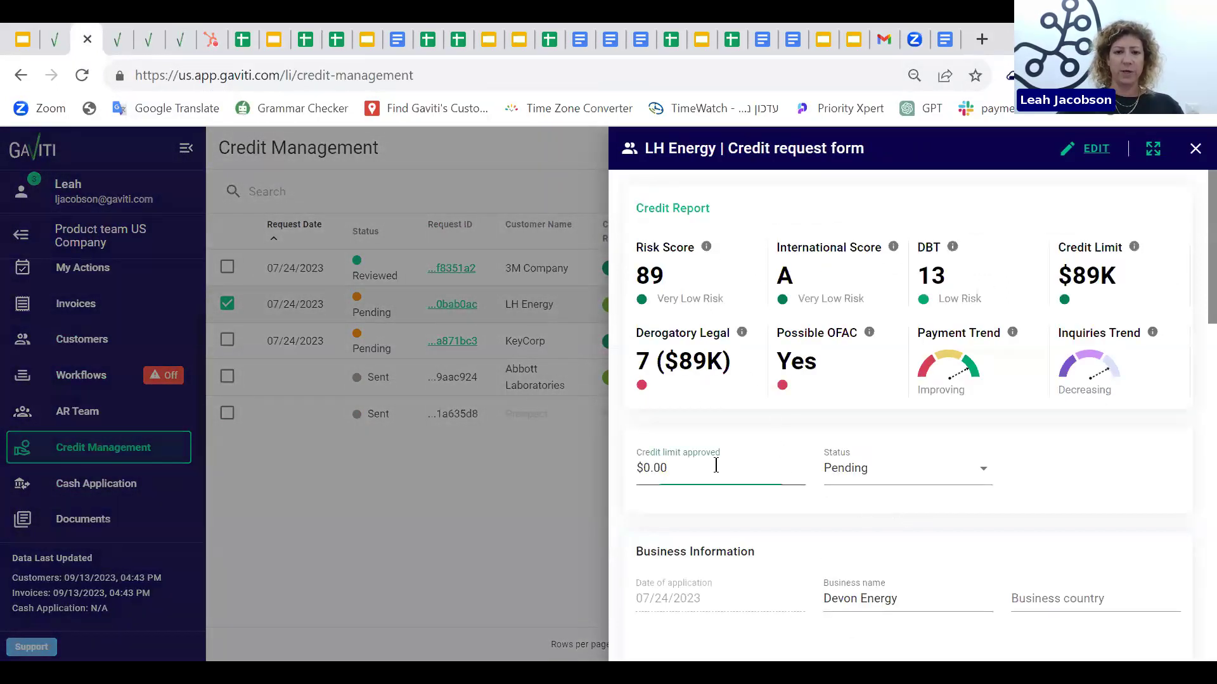
click(1094, 150)
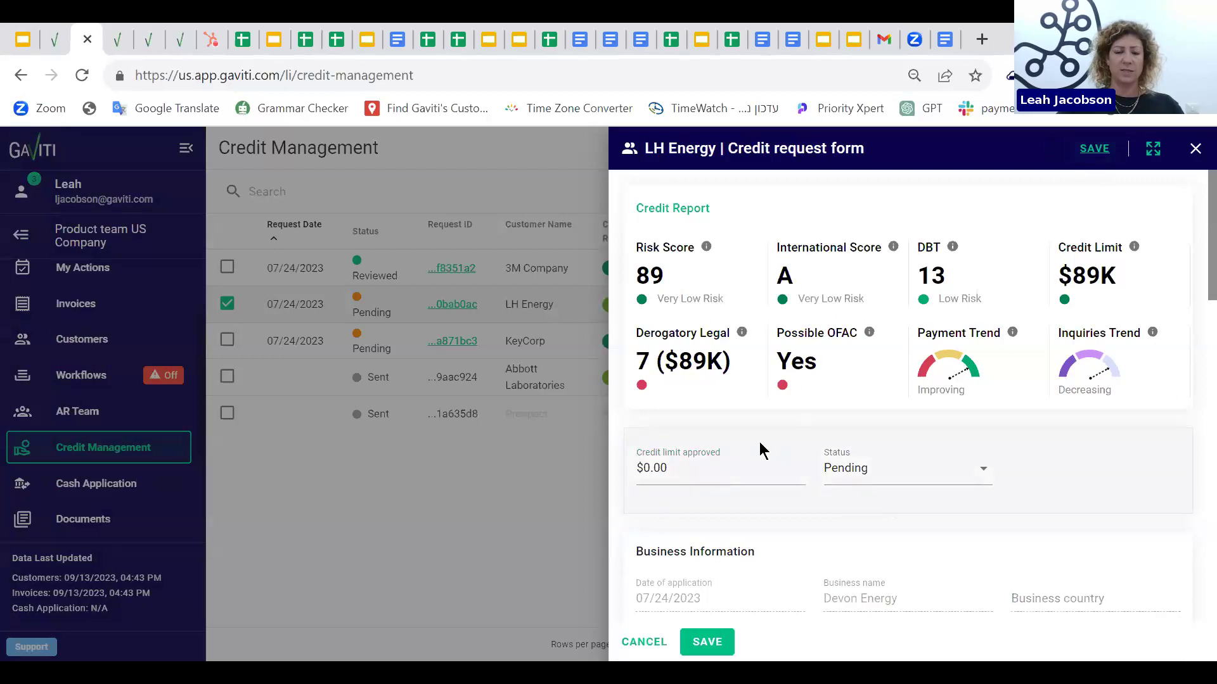
click(711, 468)
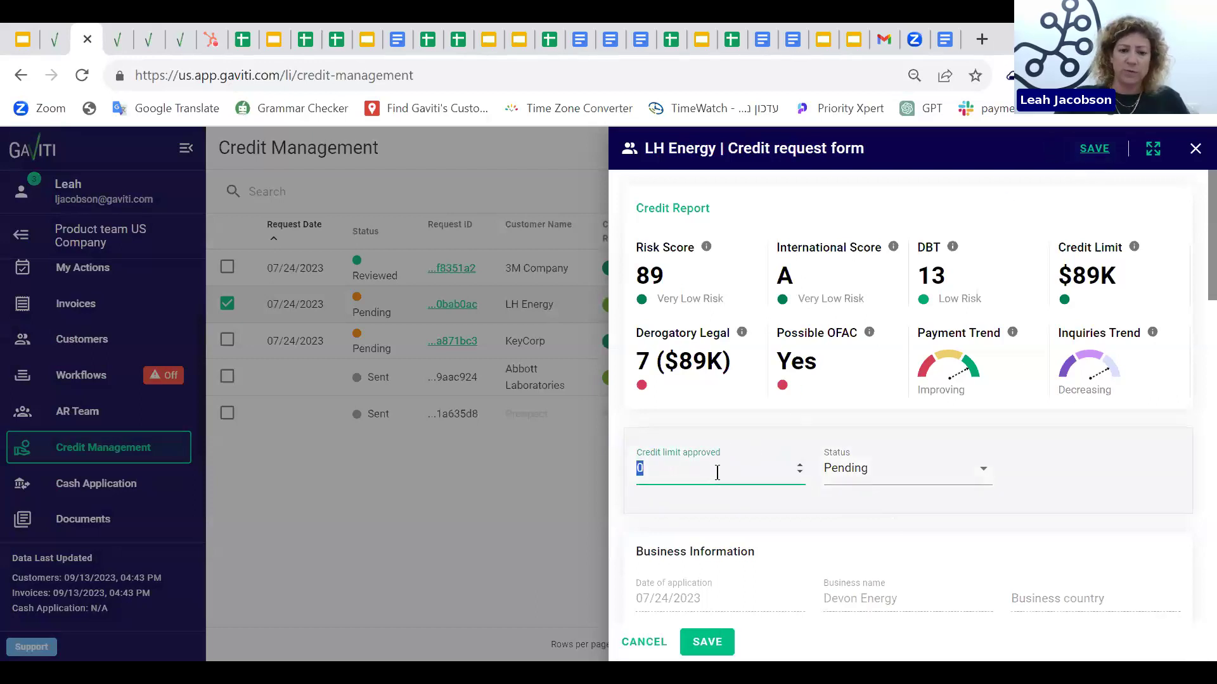
text(5000000)
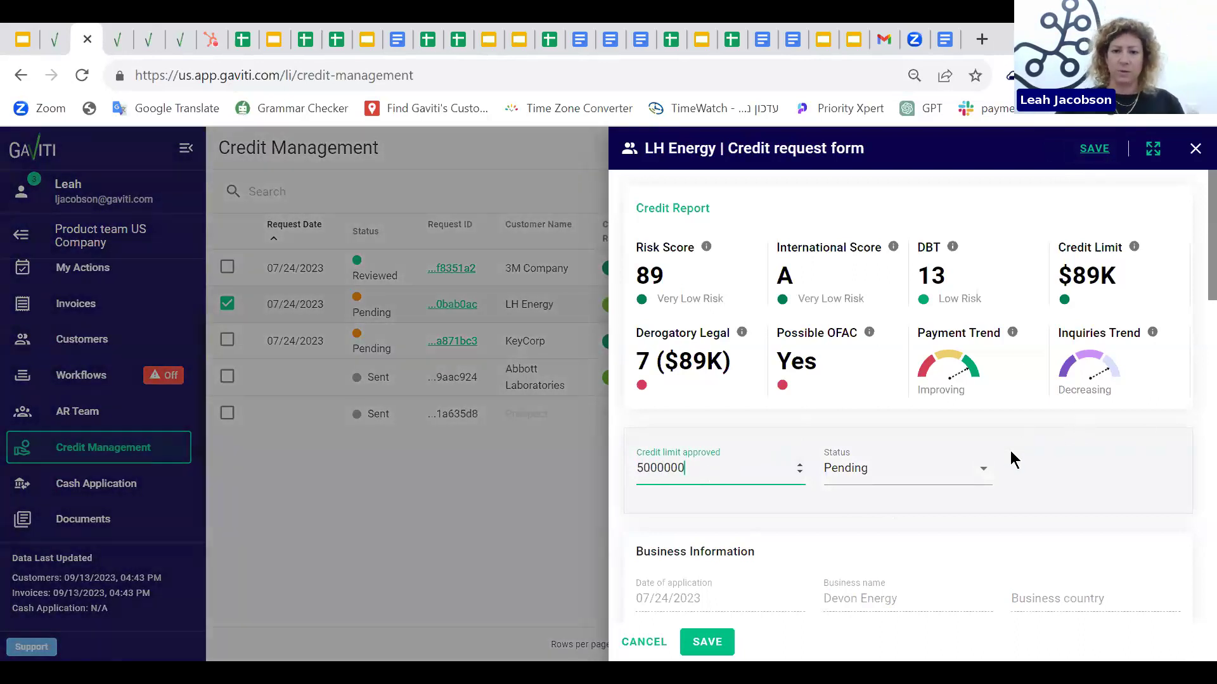
click(975, 476)
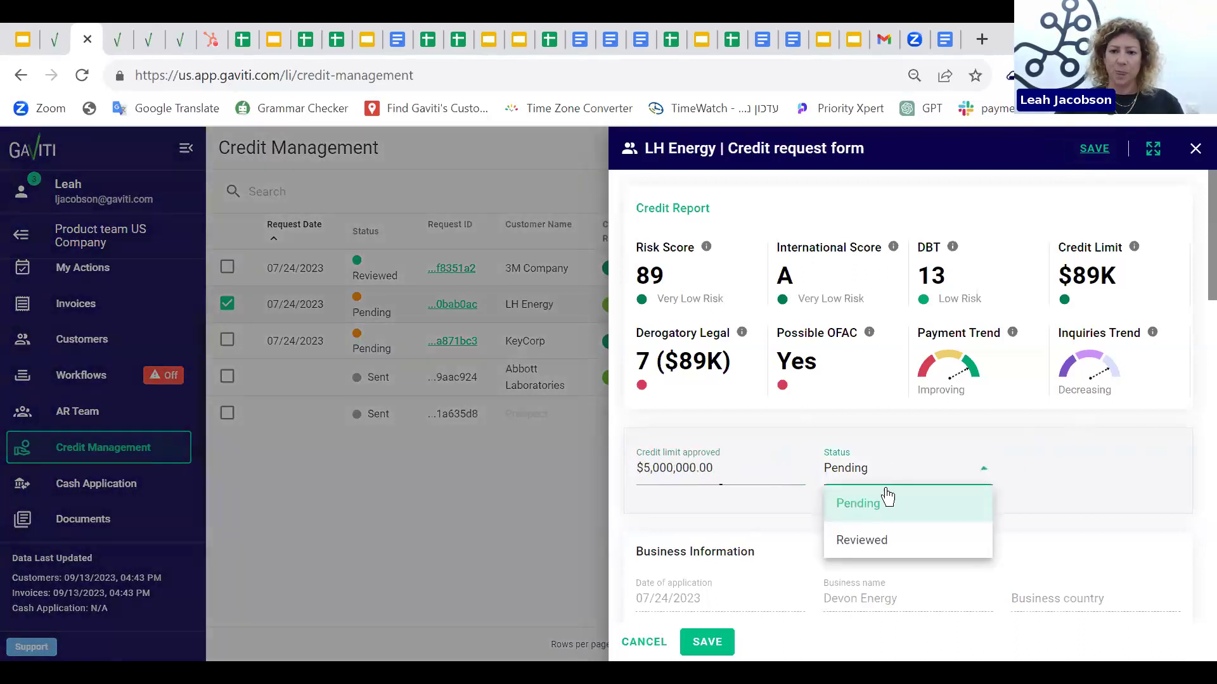
click(886, 542)
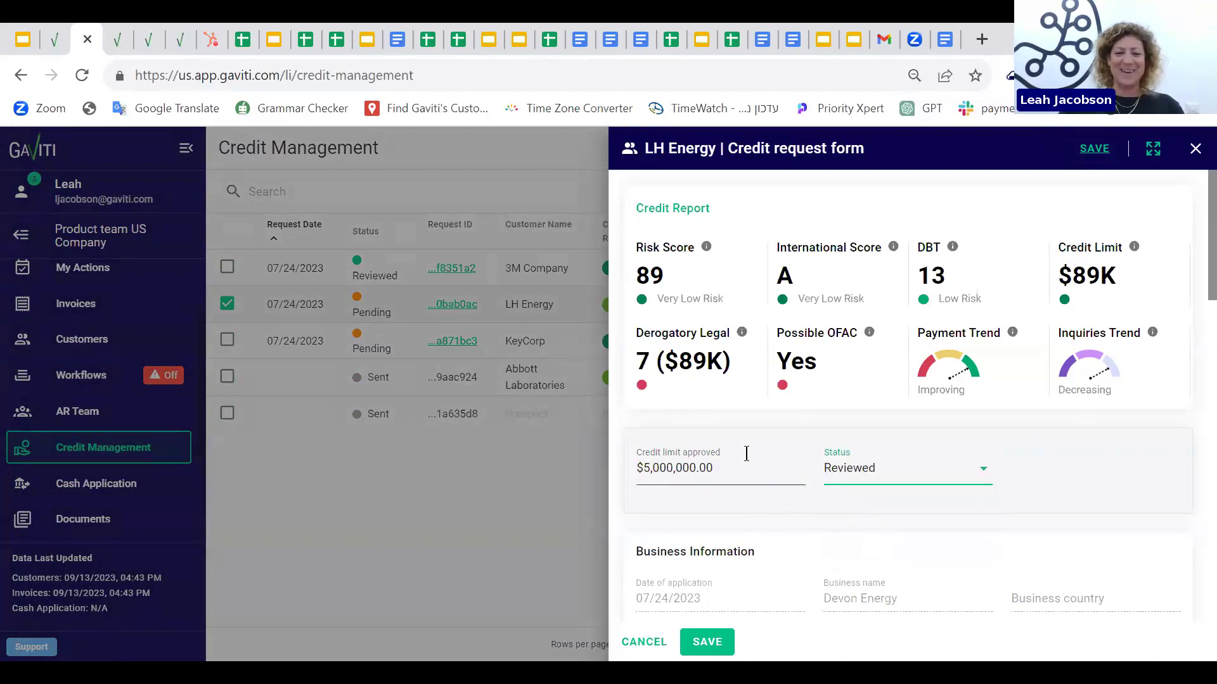
click(721, 643)
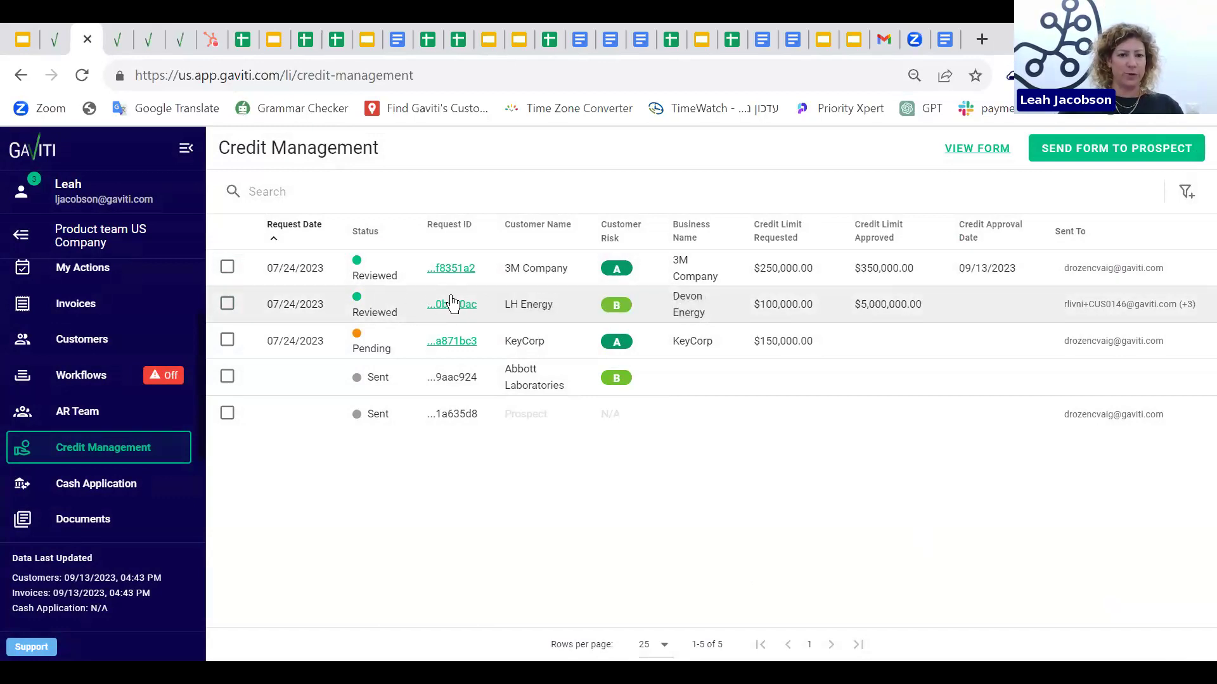
Step: Switch to the Accounts Payable Assistant and reload it to check the credit request's status and approved limit
click(179, 39)
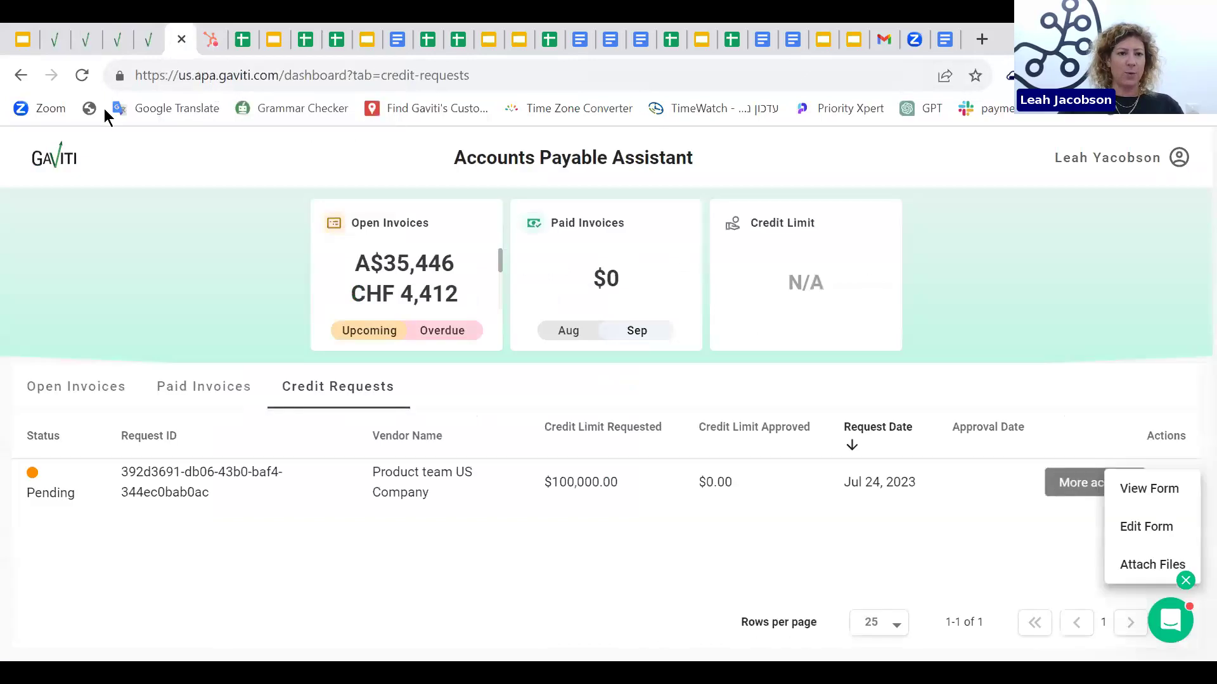
click(87, 76)
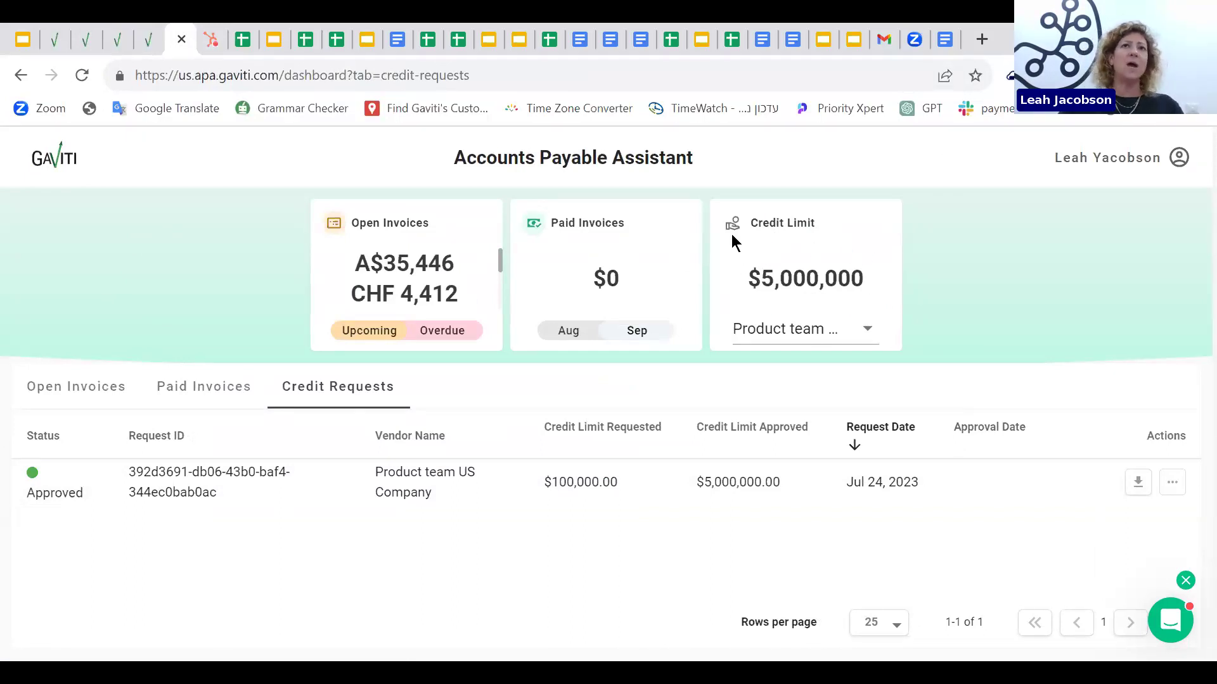
Step: Switch back to Gaviti, review 3M Company's credit utilization, aging buckets and credit report in its customer details, and close them
click(84, 40)
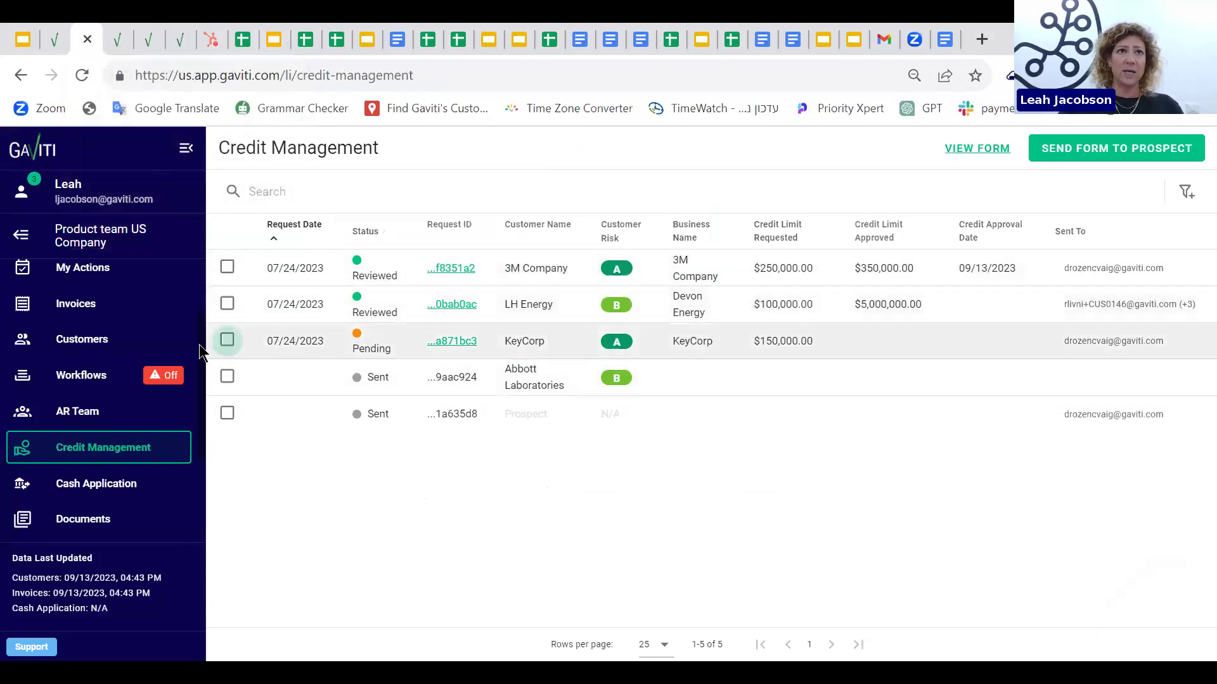
click(126, 347)
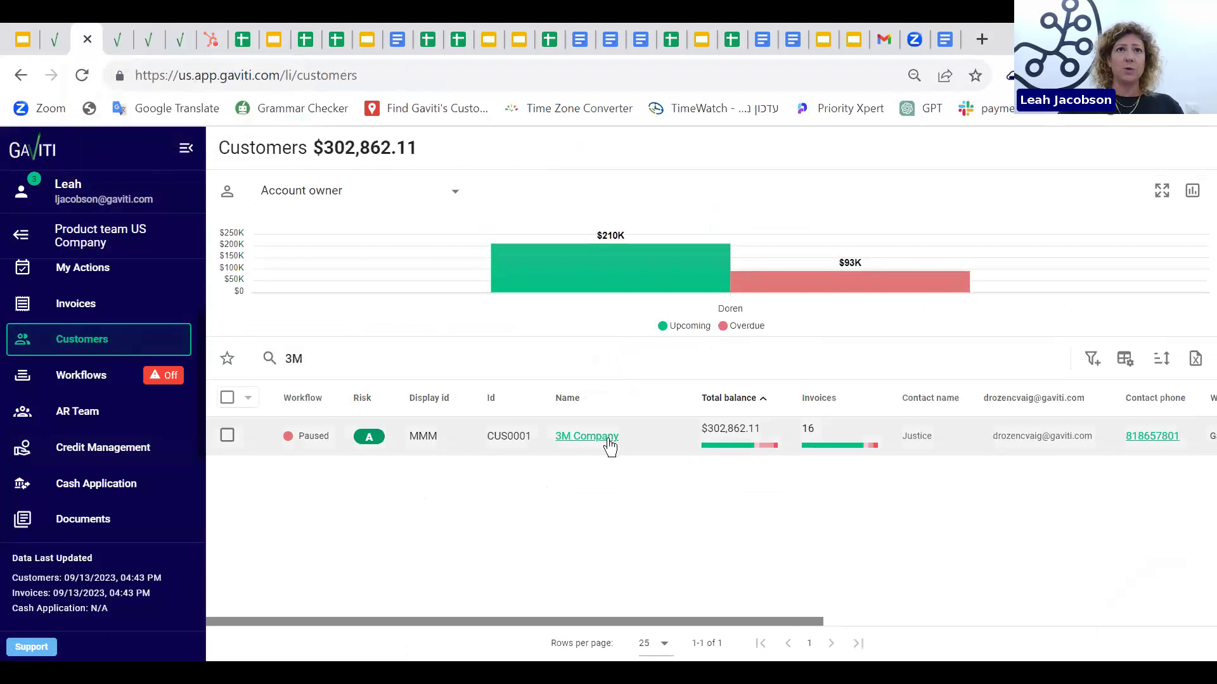
click(602, 437)
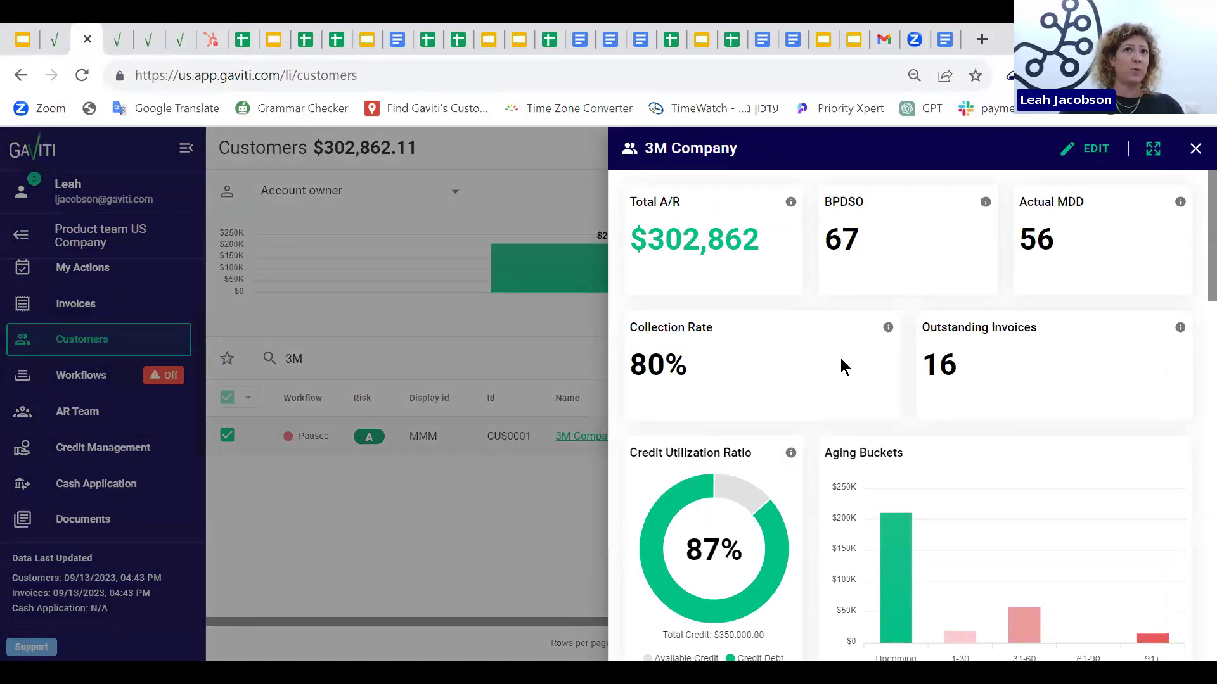
scroll(843, 368, down, 2)
scroll(943, 382, down, 2)
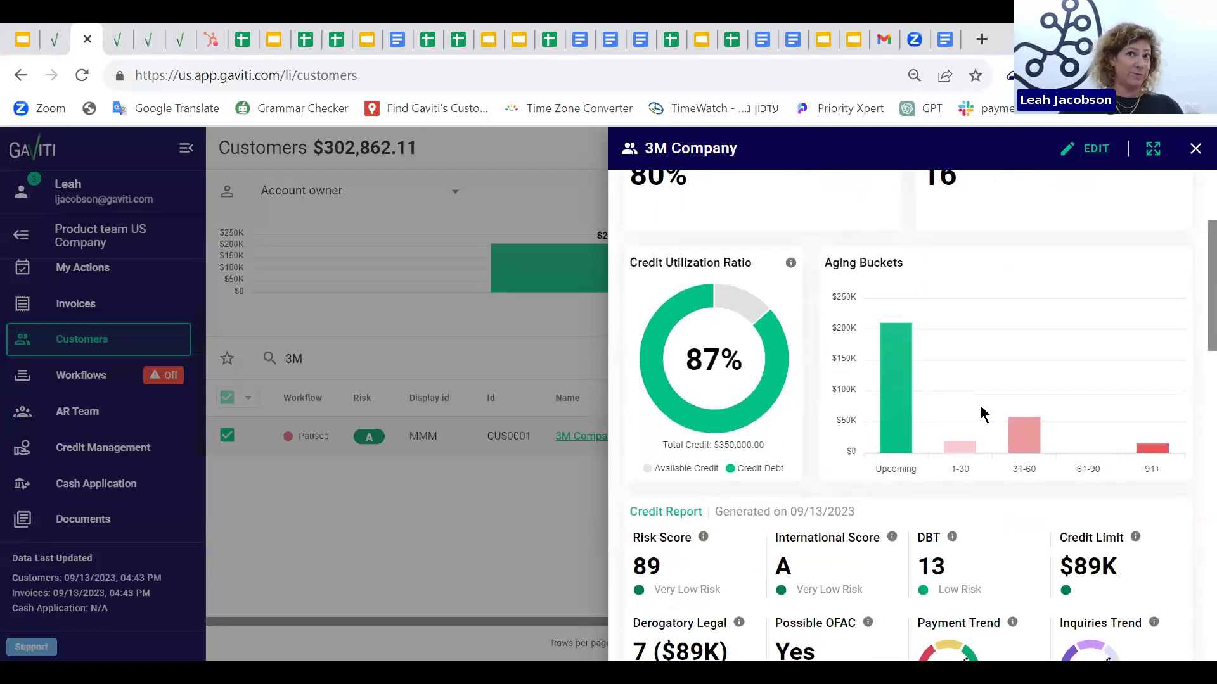
scroll(951, 367, up, 2)
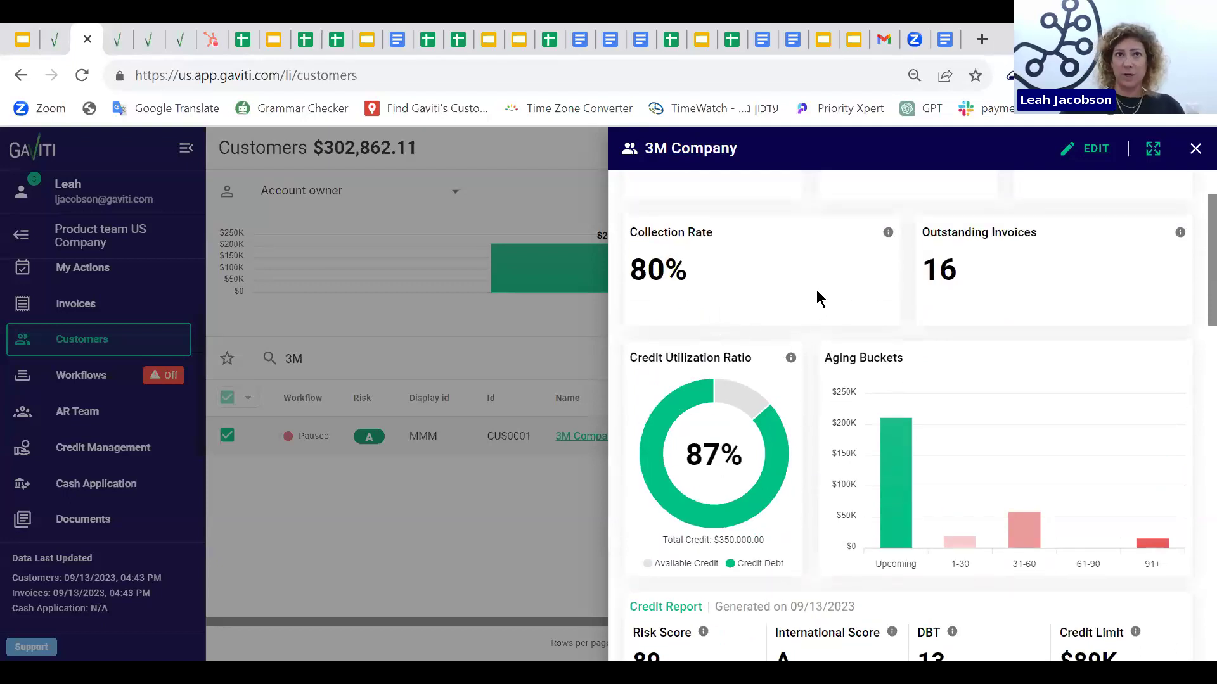
scroll(816, 290, up, 2)
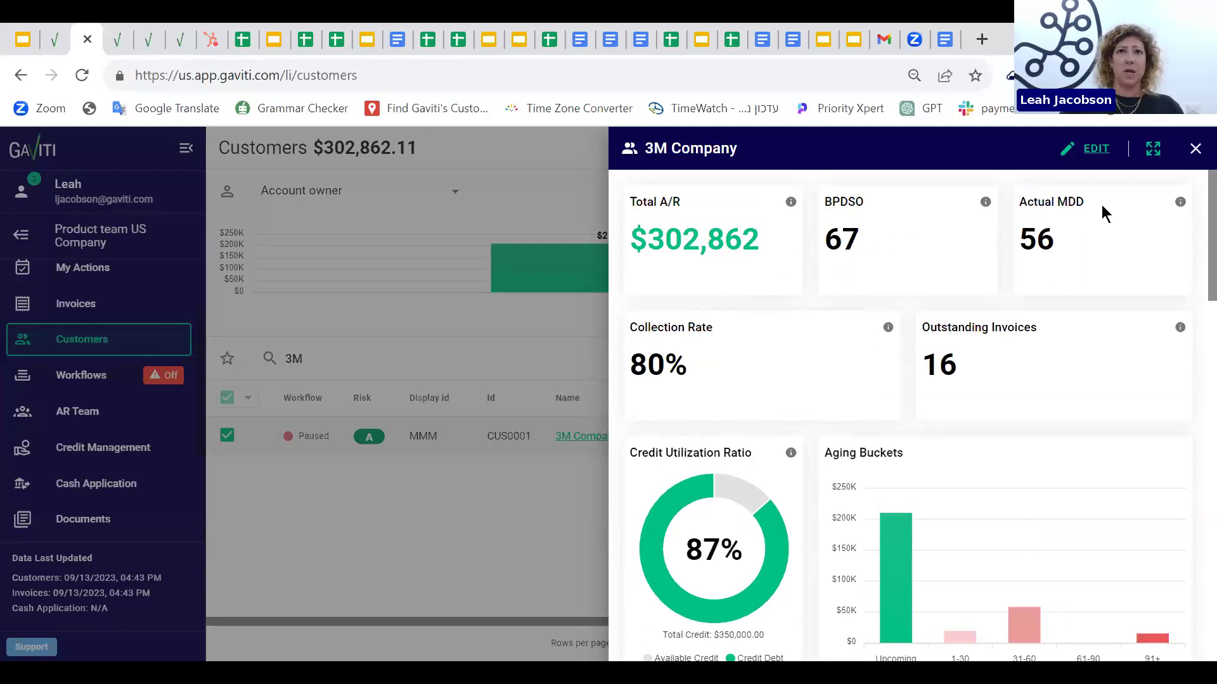
click(1195, 150)
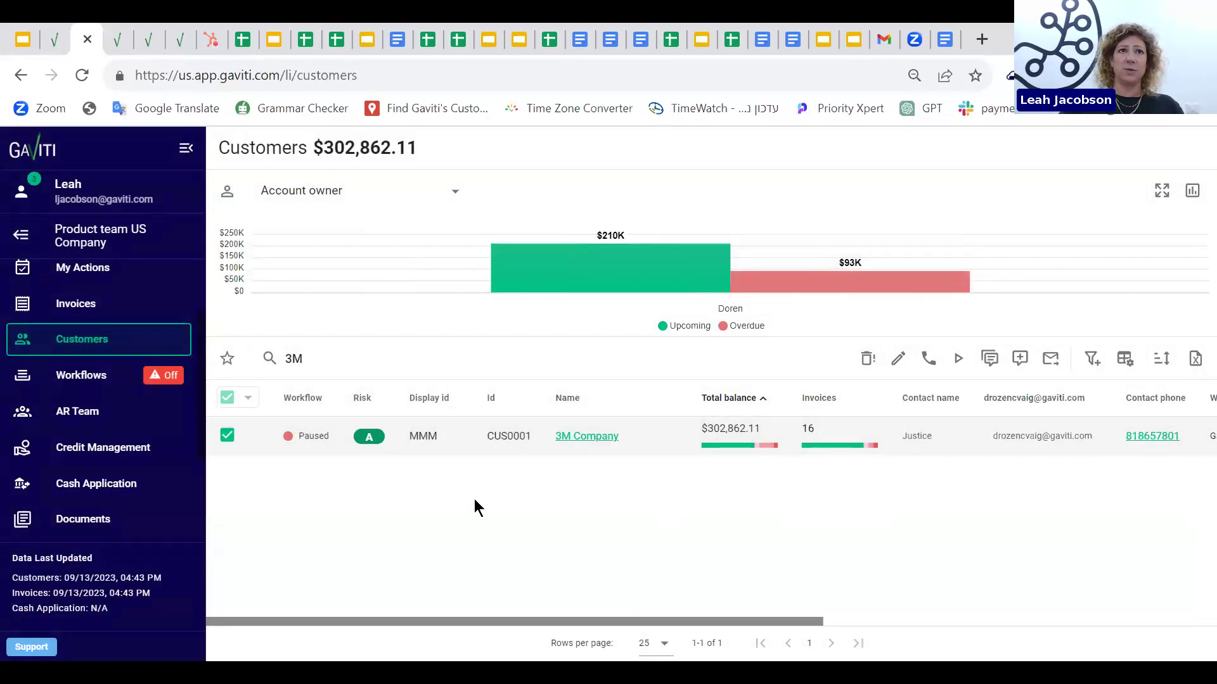
Step: In Credit Management, review the credit request email for a prospect, including its recipient field, and close it unsent
click(95, 450)
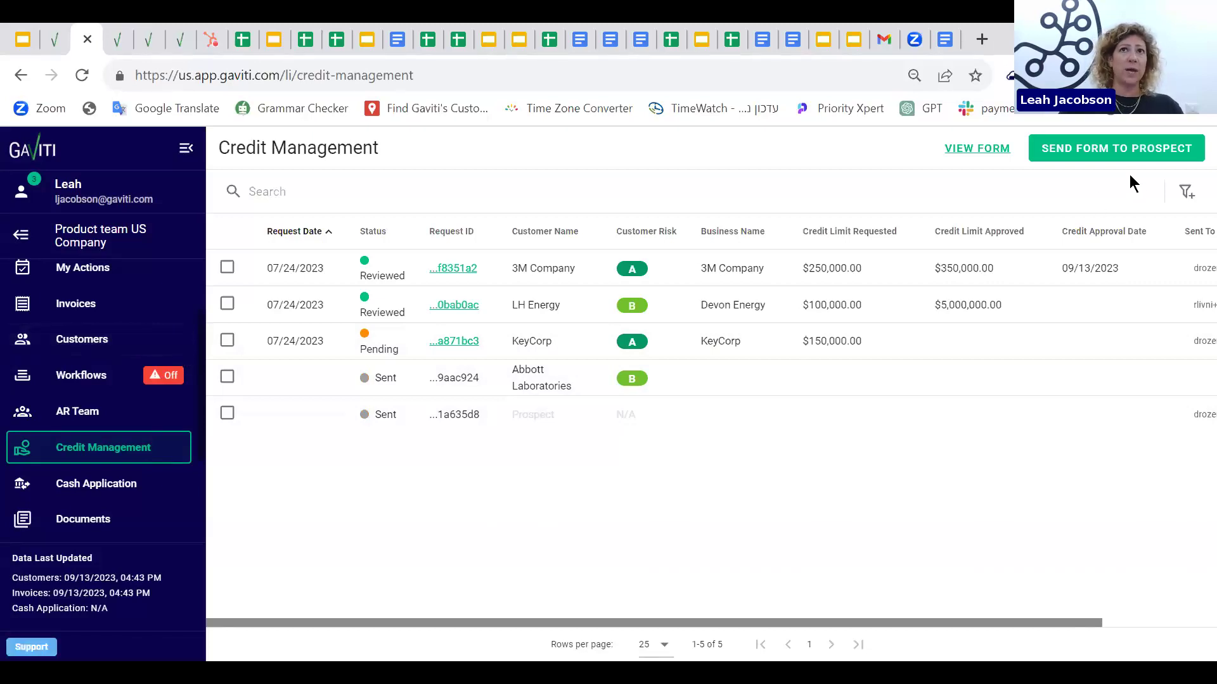
click(1133, 154)
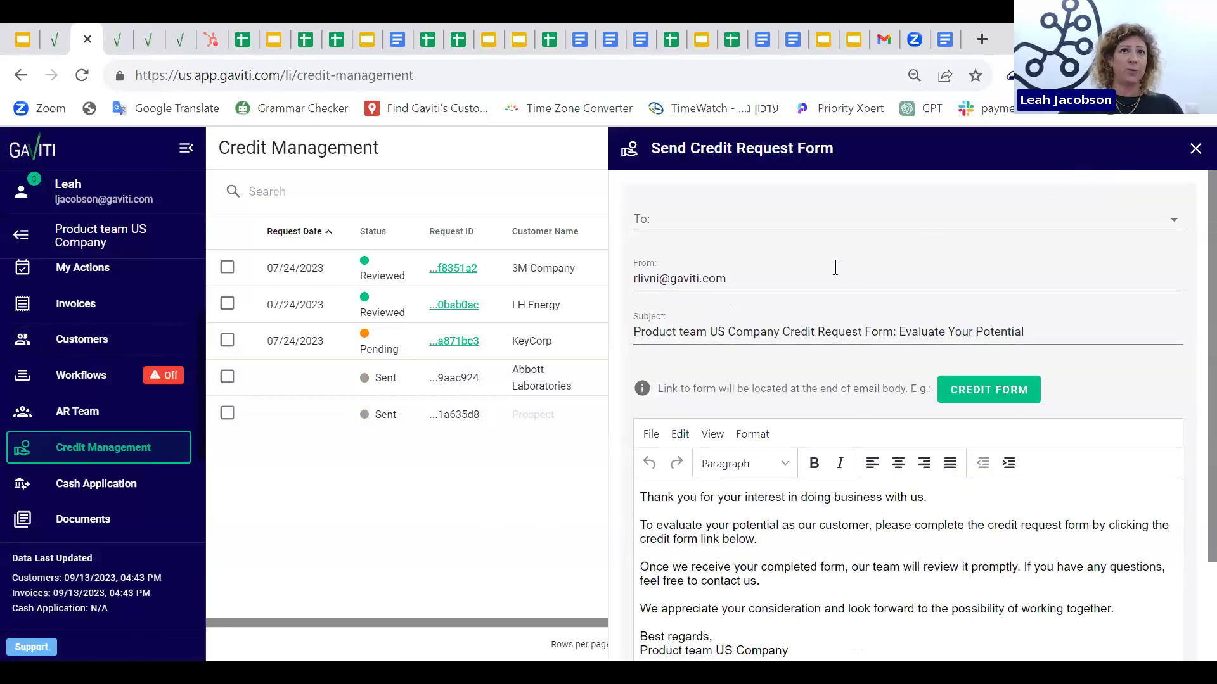
click(702, 215)
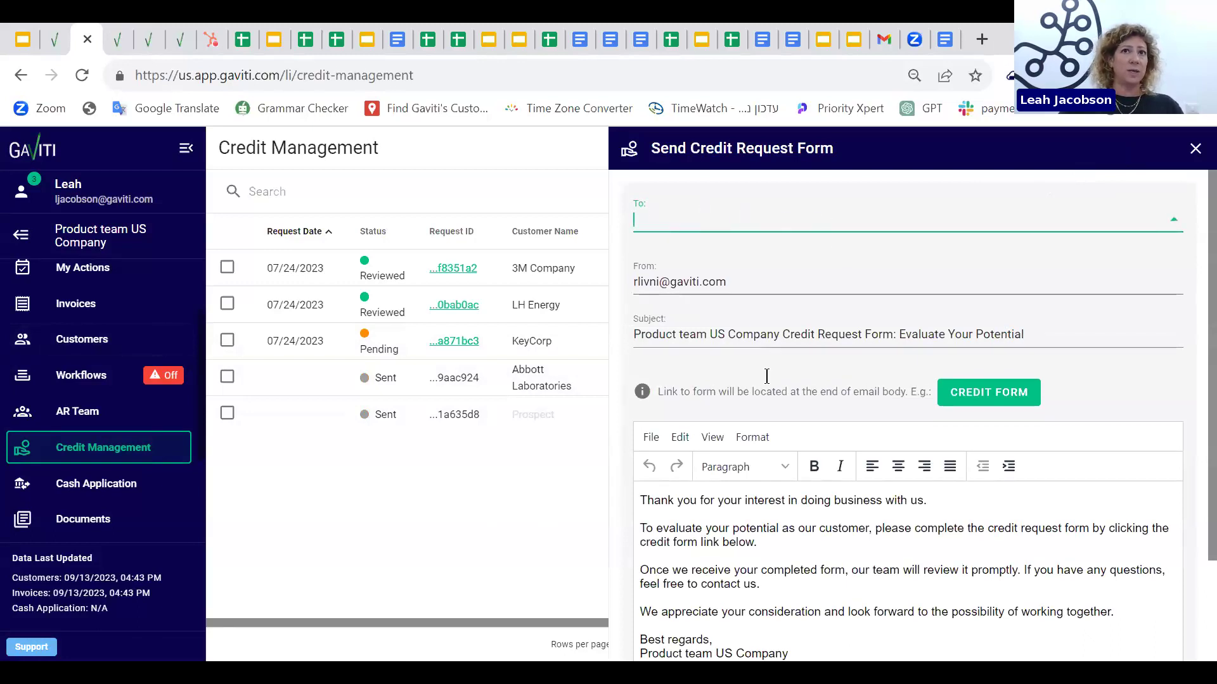
click(1195, 152)
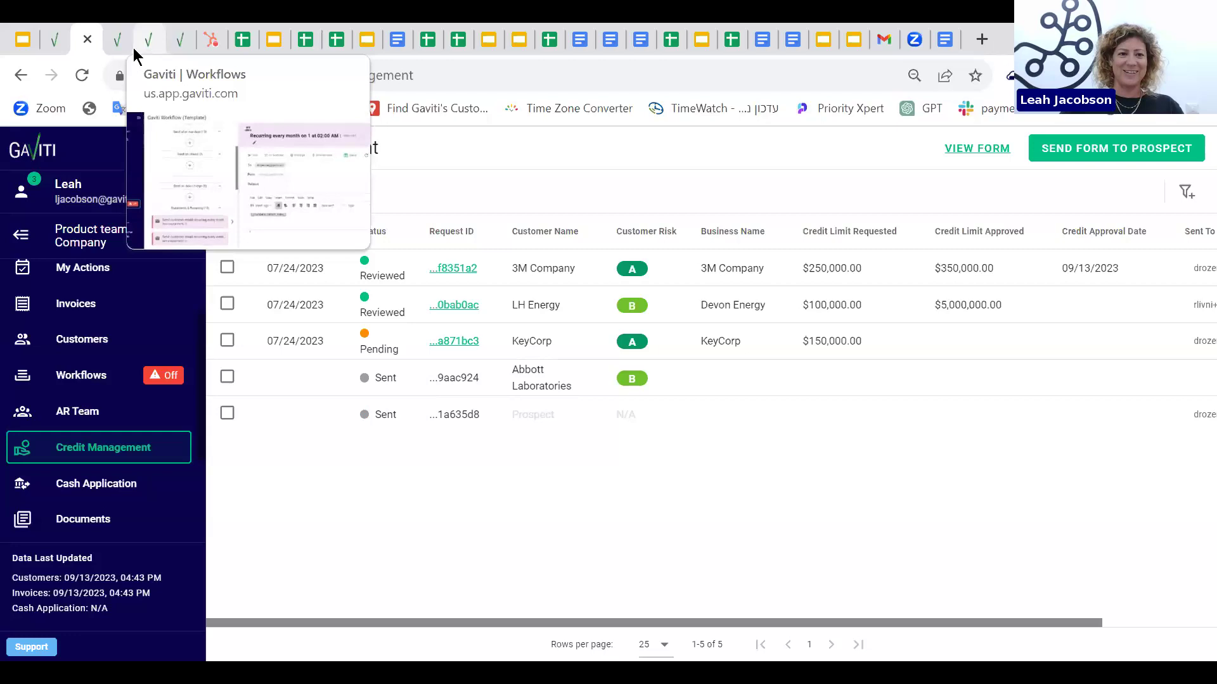
Step: Switch to Google Slides and present slide 10, Credit Application Management Q&A
click(23, 39)
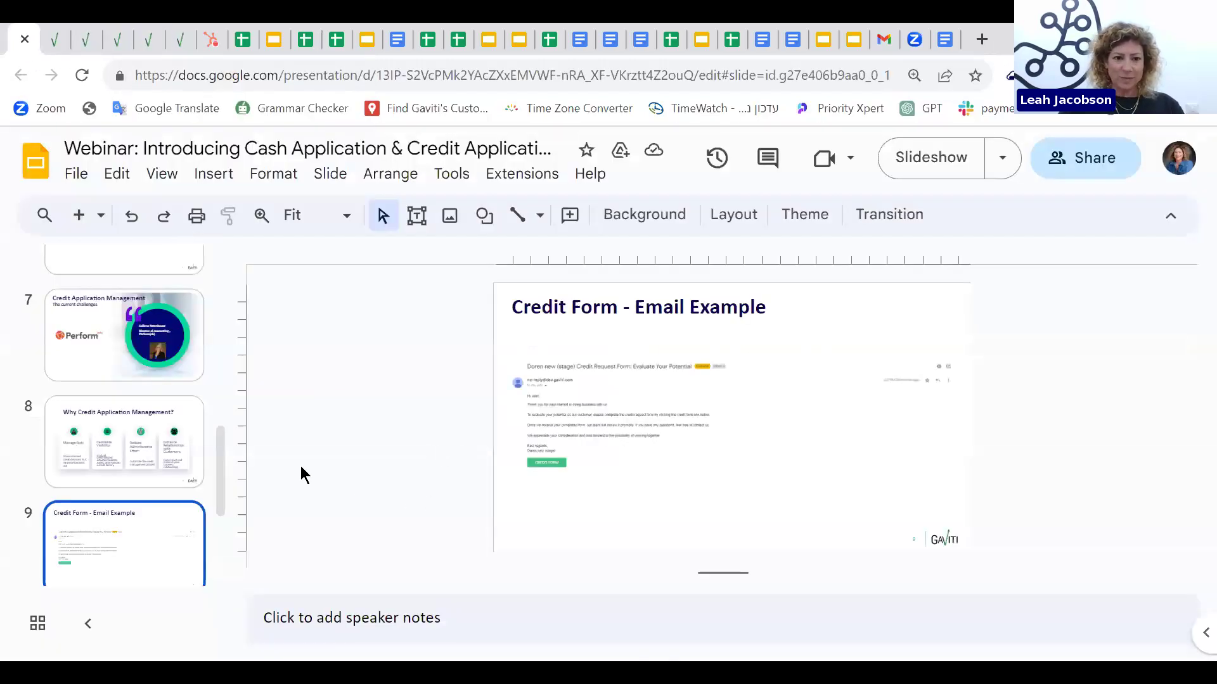
key(Down)
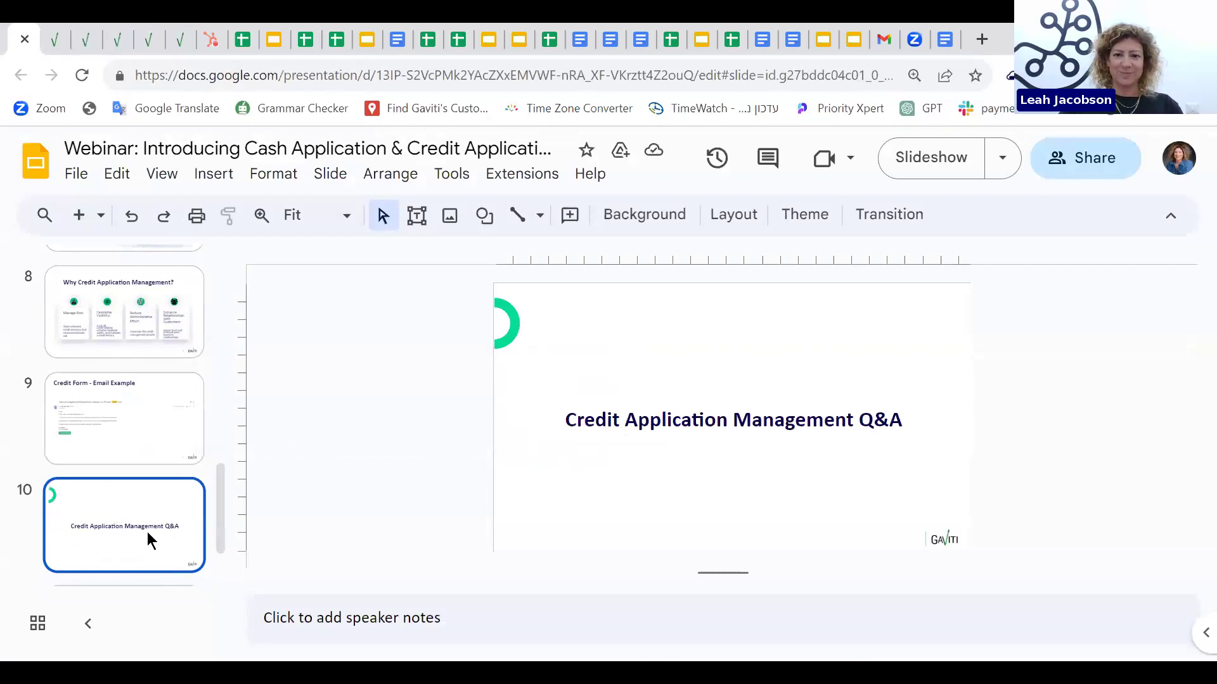
click(925, 164)
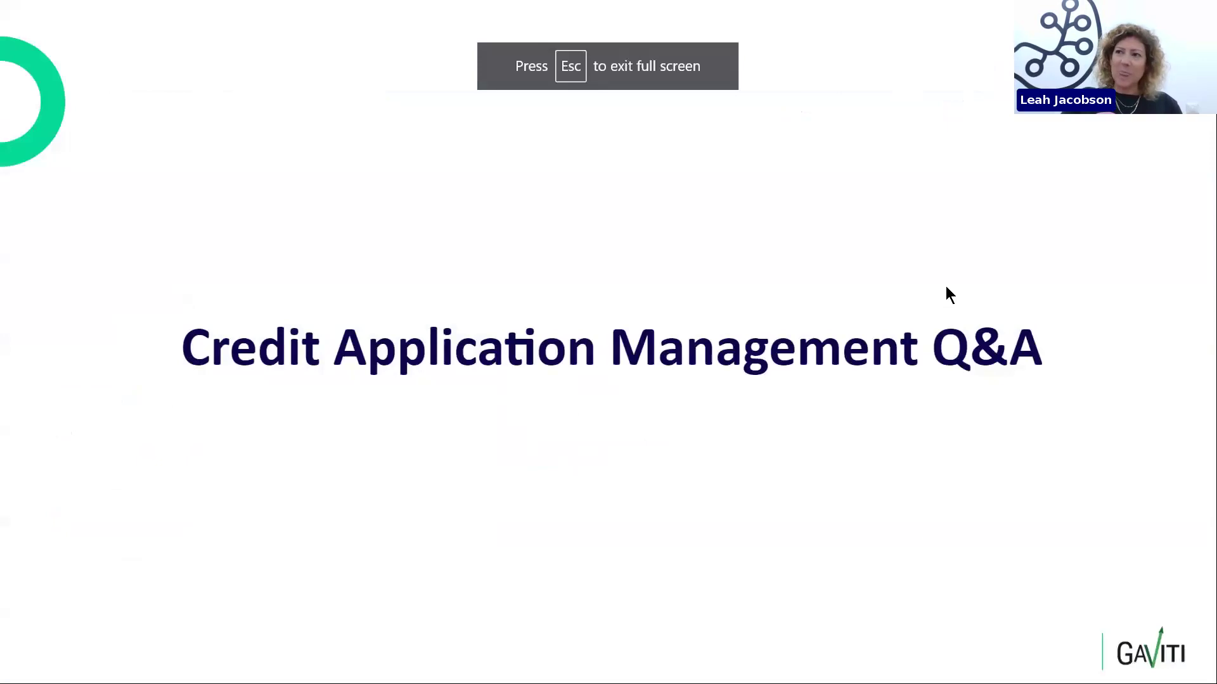